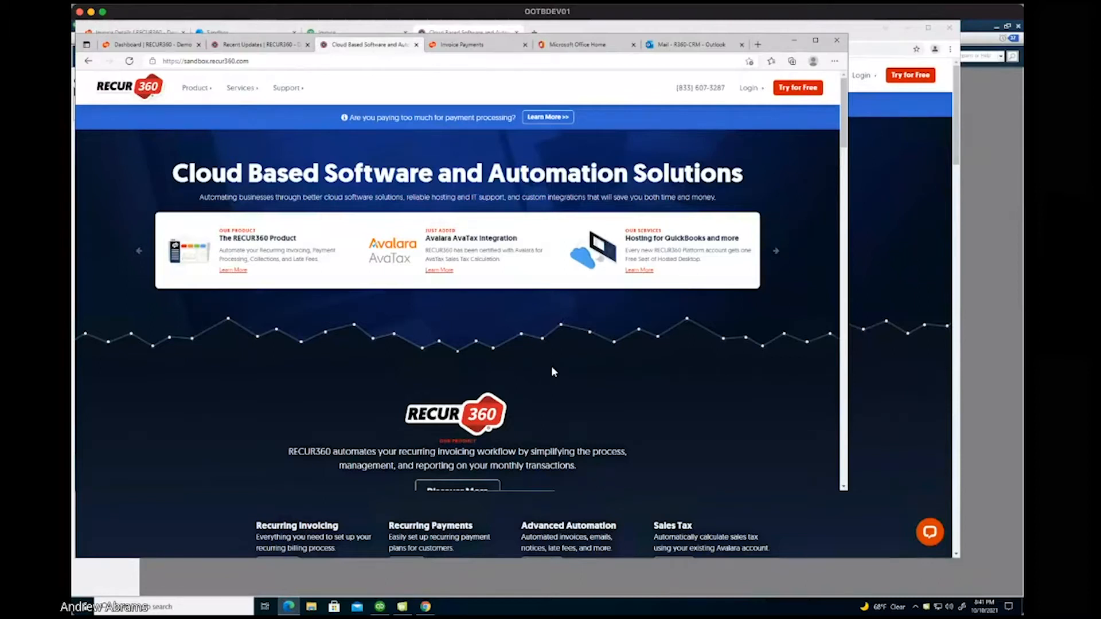
Read the October 7 General Updates in Recent Updates, then switch to QuickBooks invoice R-1000176.
left_click(260, 45)
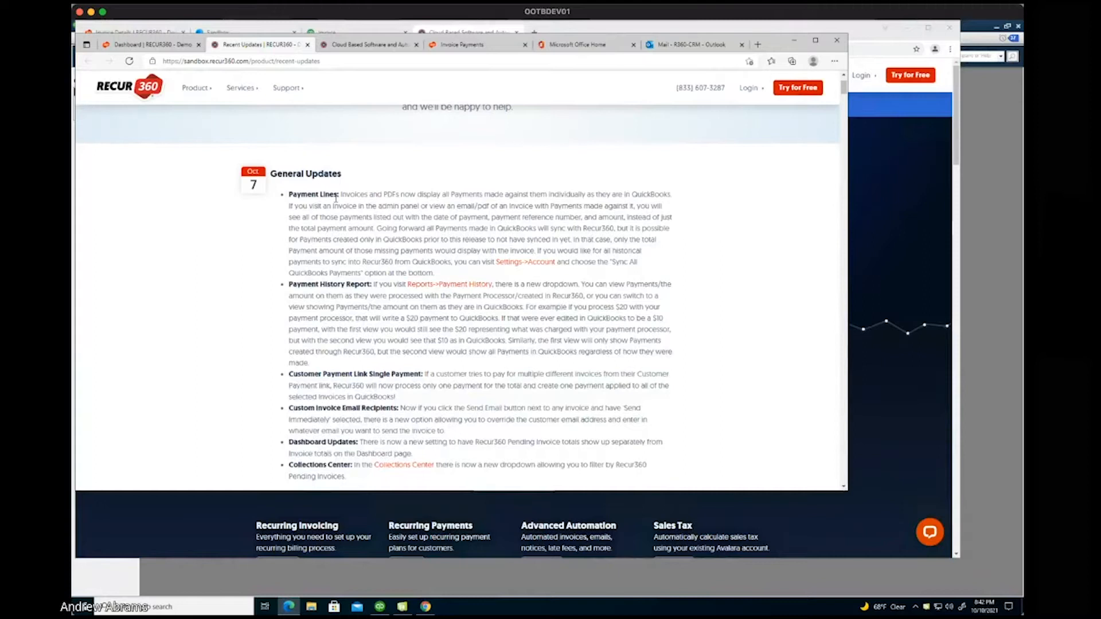
left_click(325, 33)
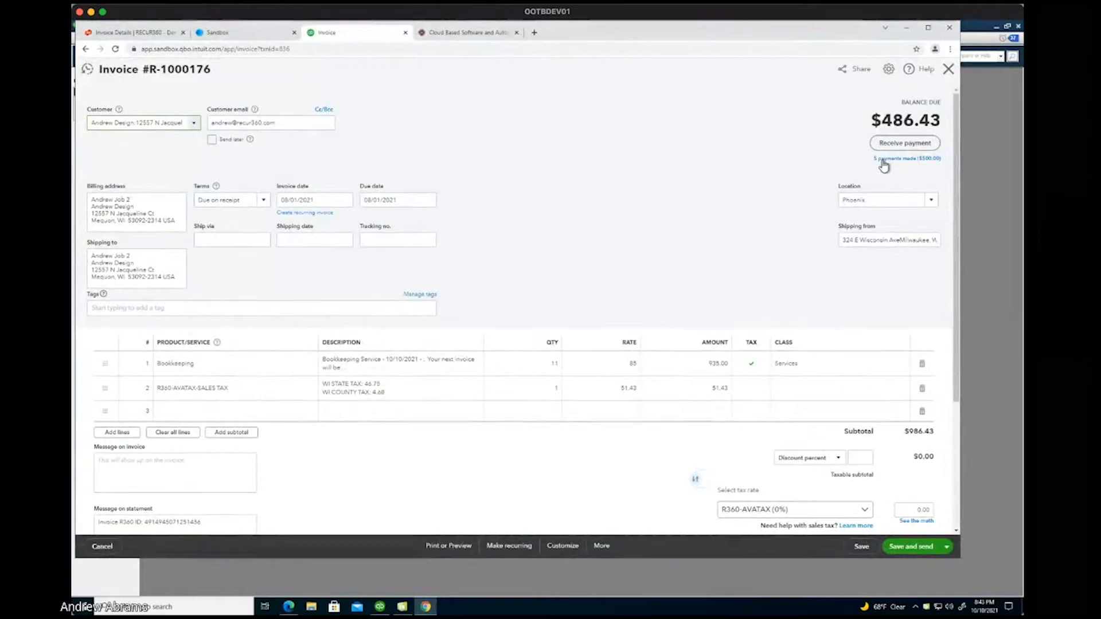
Check invoice R-1000176's five $100.00 payments and the $486.43 balance due.
scroll(845, 354, "down", 2)
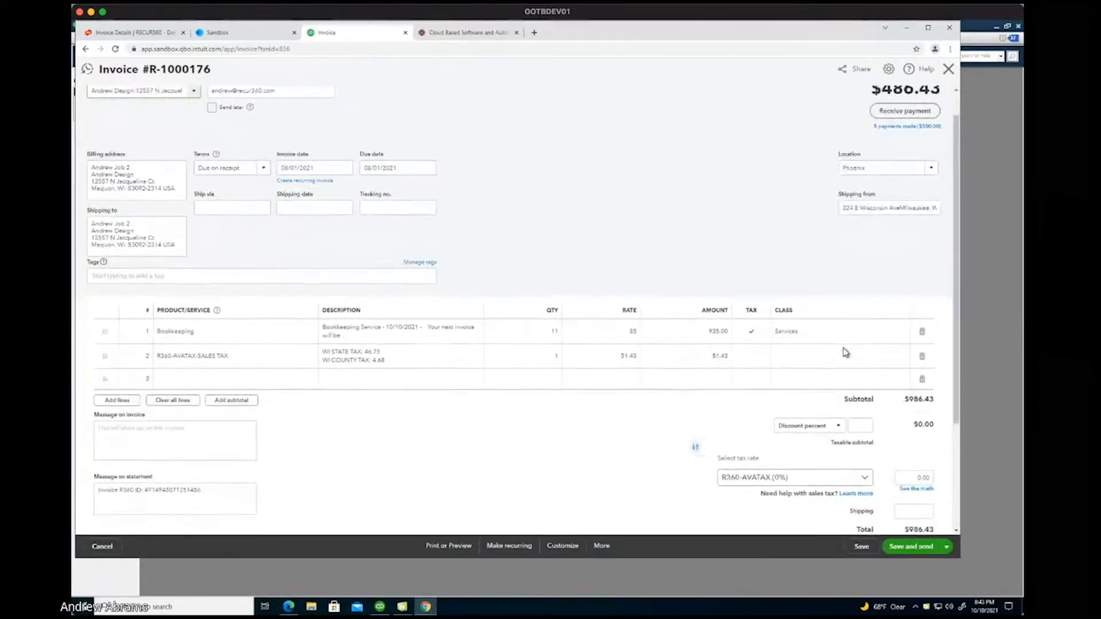
scroll(846, 354, "down", 2)
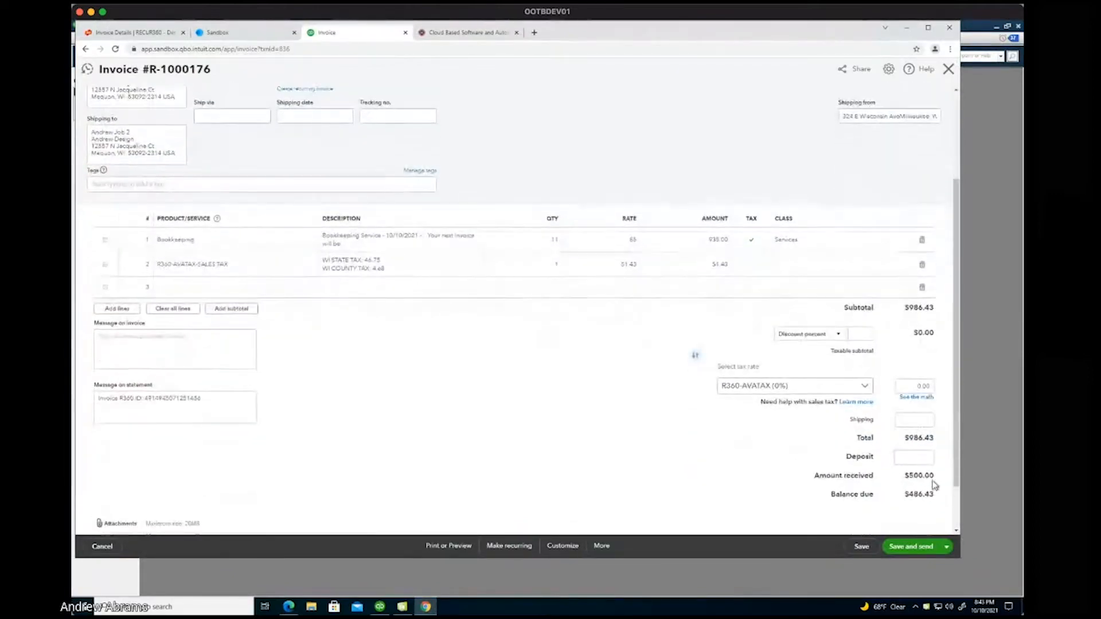
left_click_drag(937, 482, 916, 497)
scroll(863, 295, "up", 3)
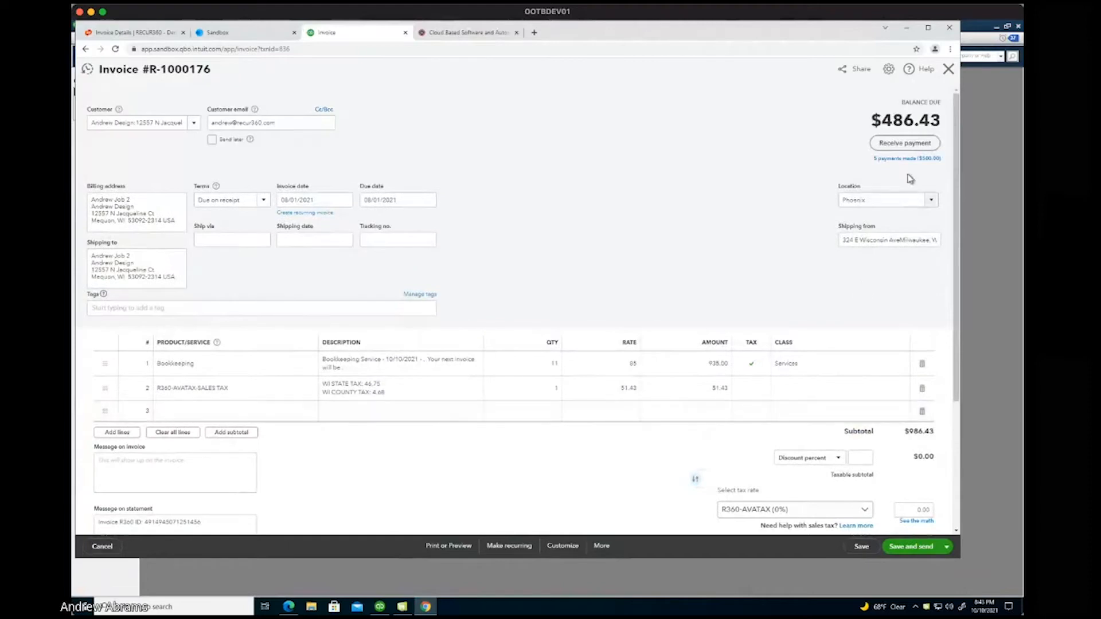
left_click(905, 161)
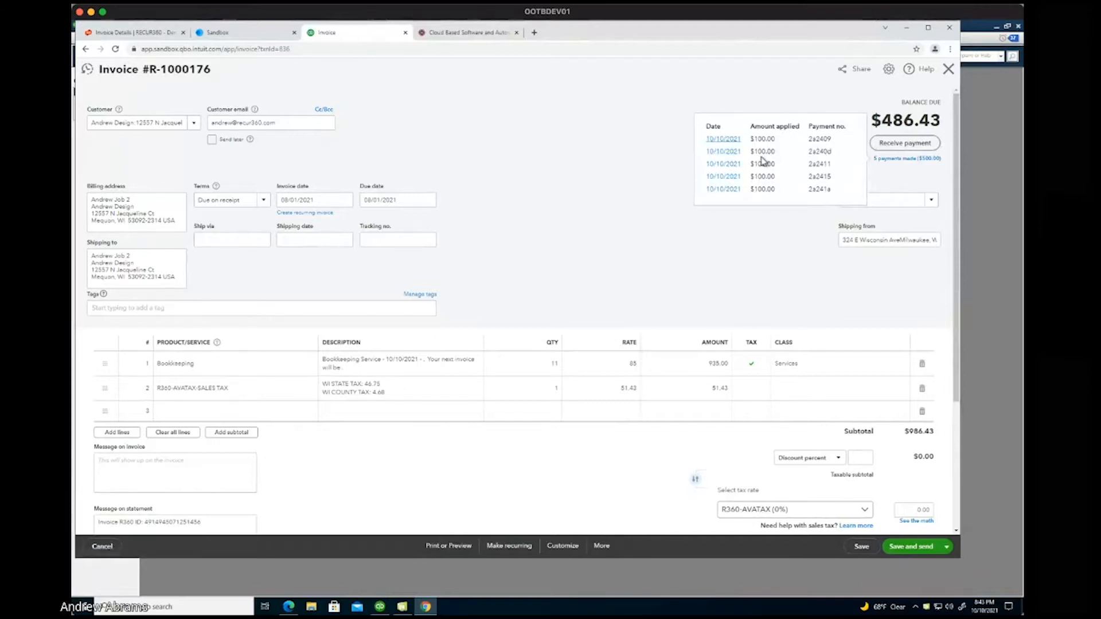
left_click(759, 245)
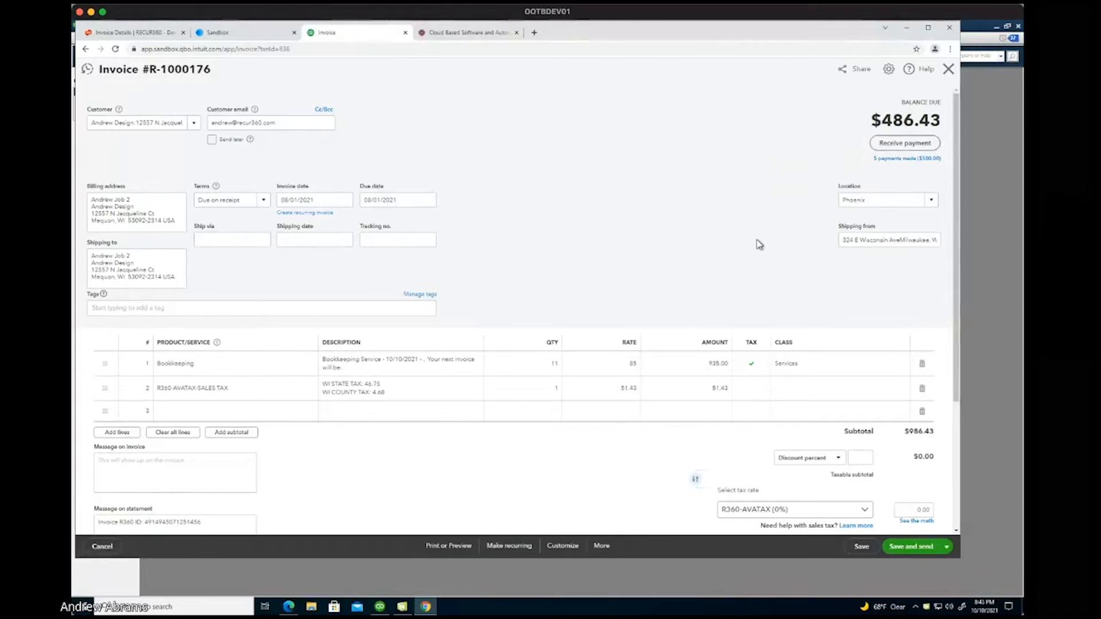
left_click(907, 159)
left_click(576, 138)
Save and send the invoice, silence the credit notice, and close the email preview unsent.
left_click(906, 547)
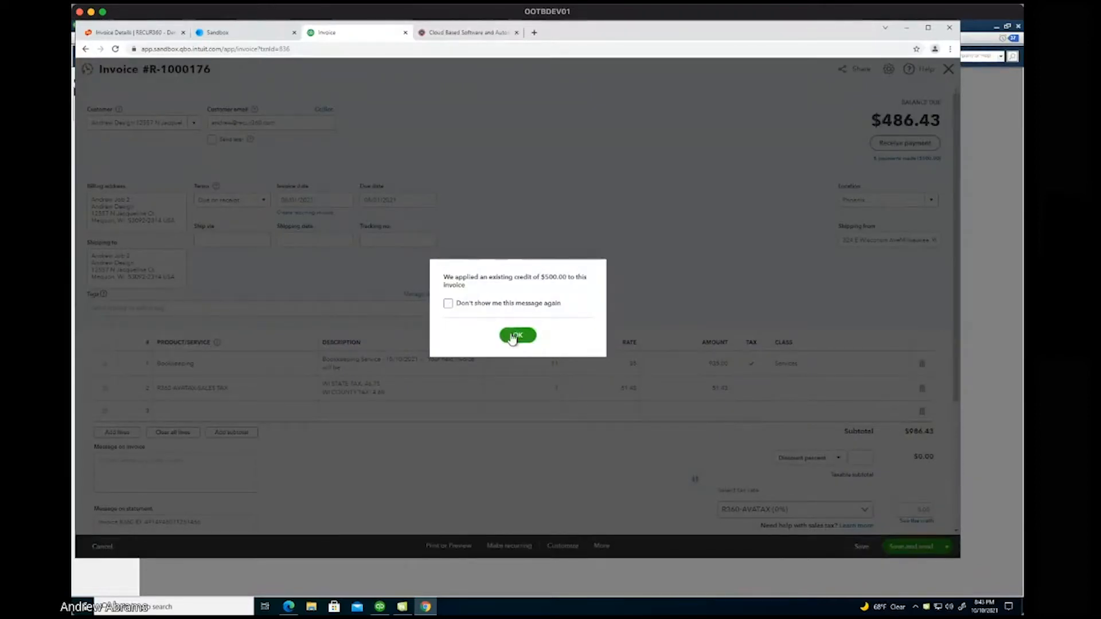
left_click(449, 304)
left_click(518, 336)
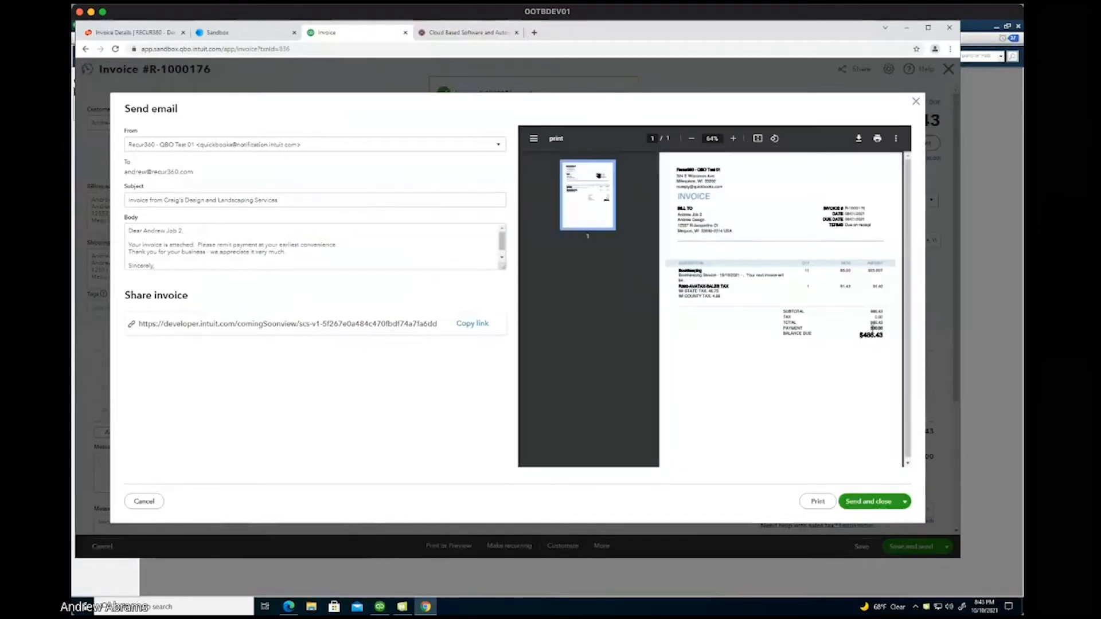
double_click(867, 335)
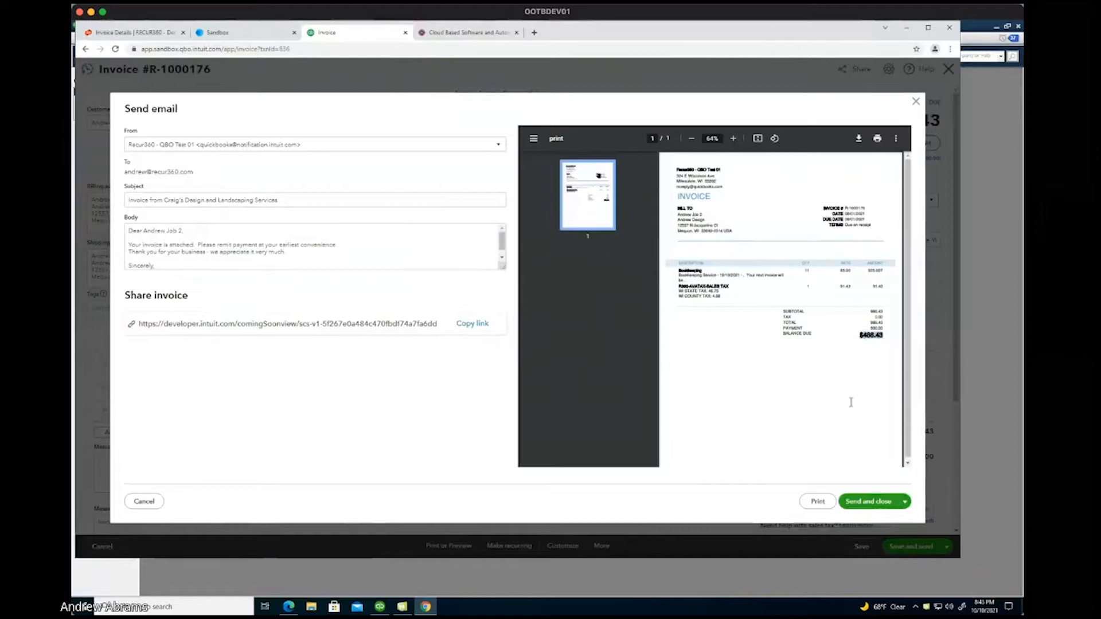
left_click(917, 103)
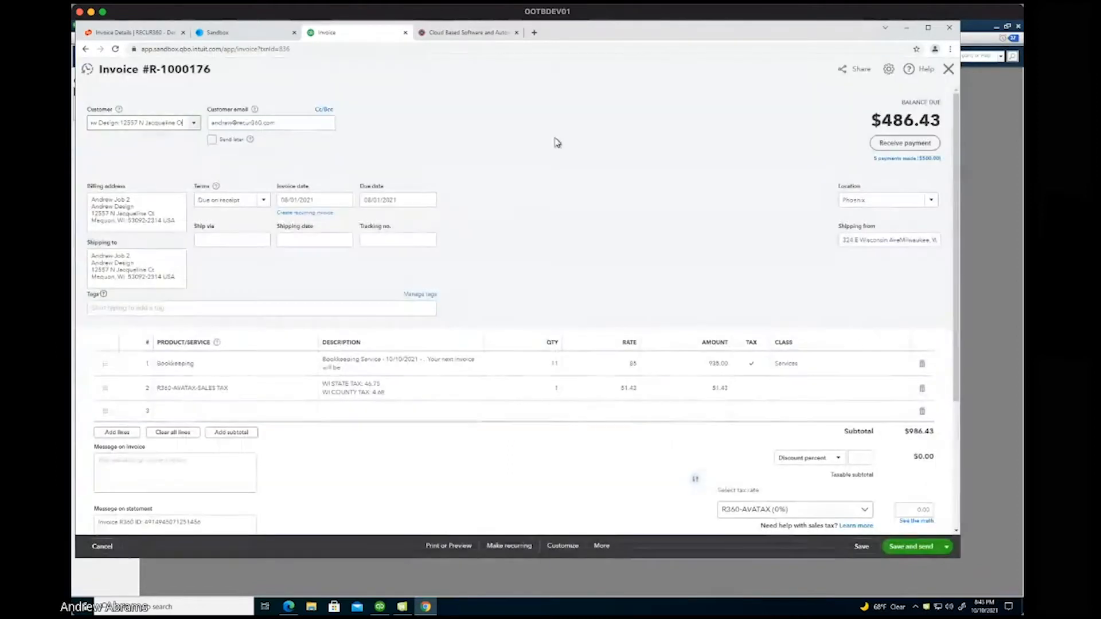
Review the two payments on QuickBooks Desktop invoice R360-10008 in Transaction History, then return to Chrome.
left_click(380, 607)
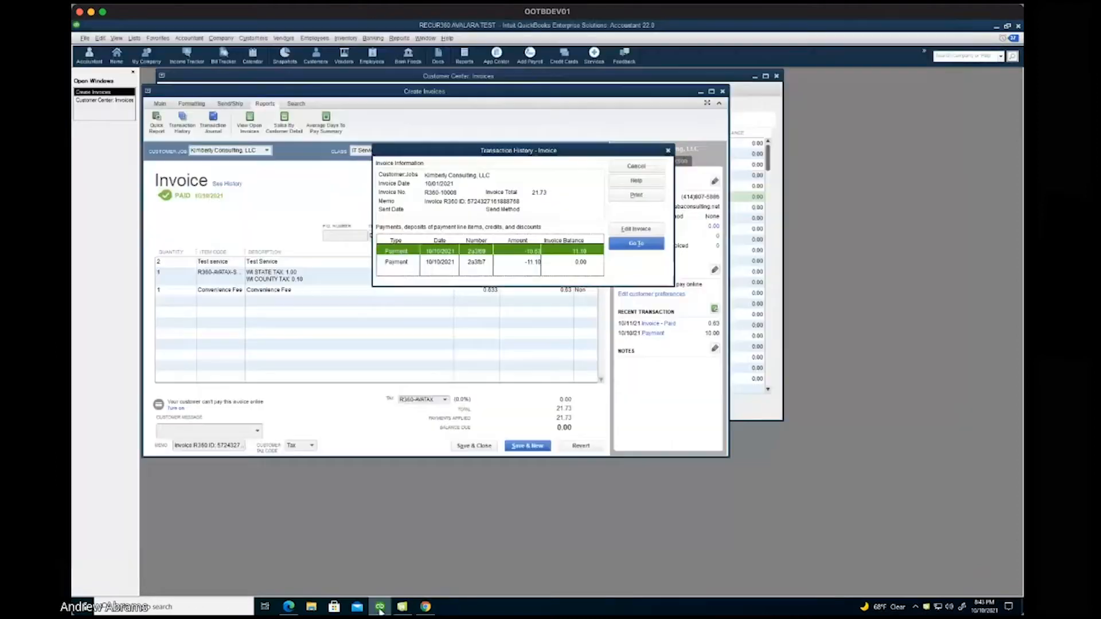
left_click(635, 230)
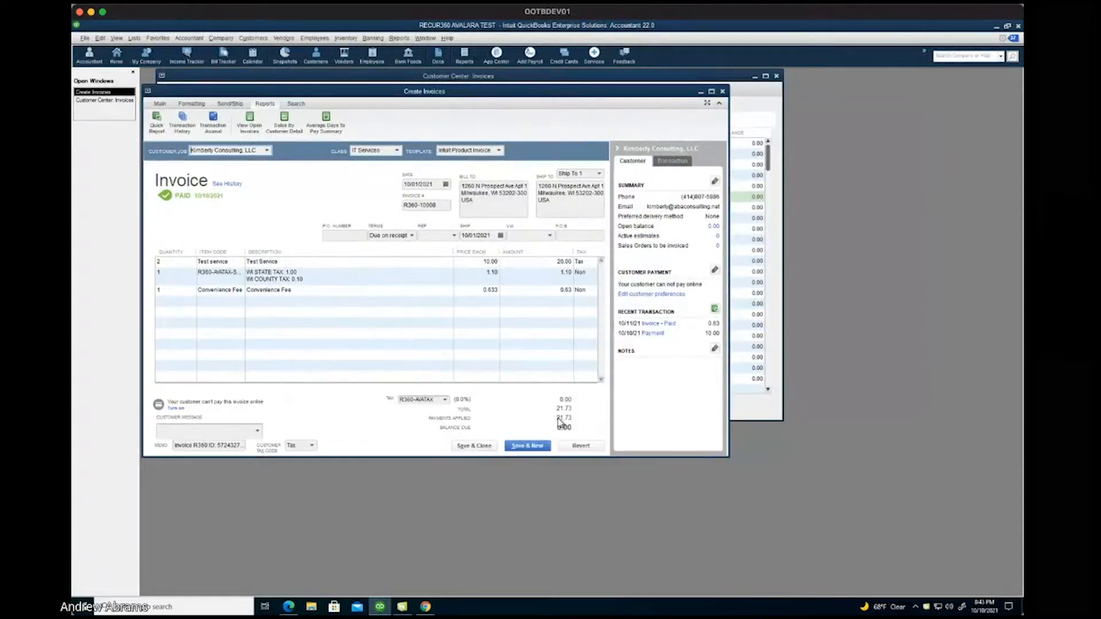
left_click(160, 106)
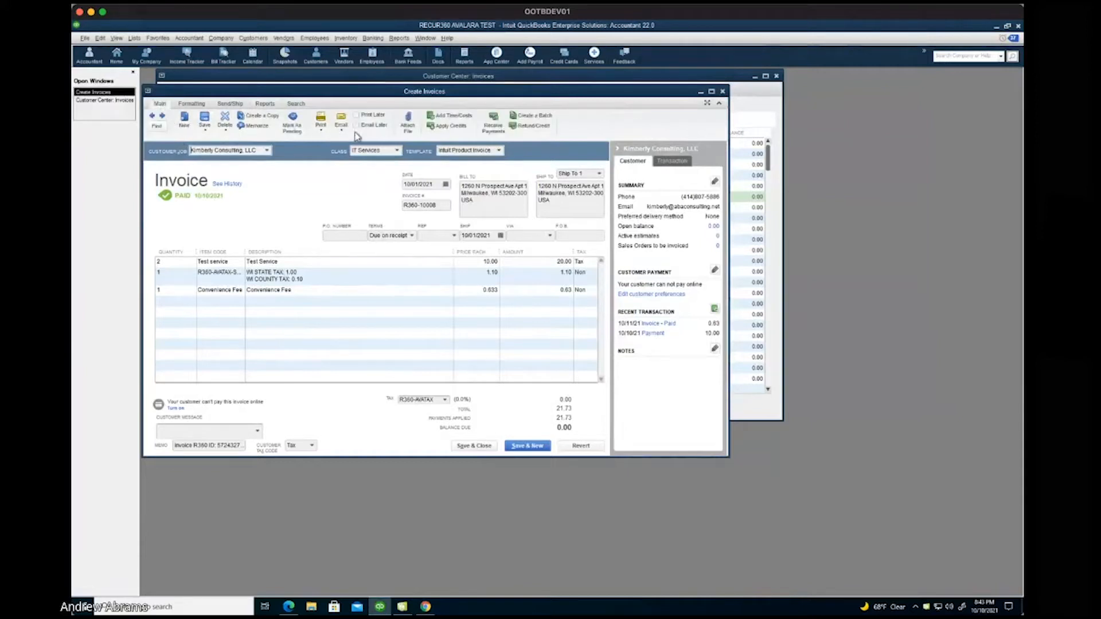
left_click(269, 106)
left_click(187, 123)
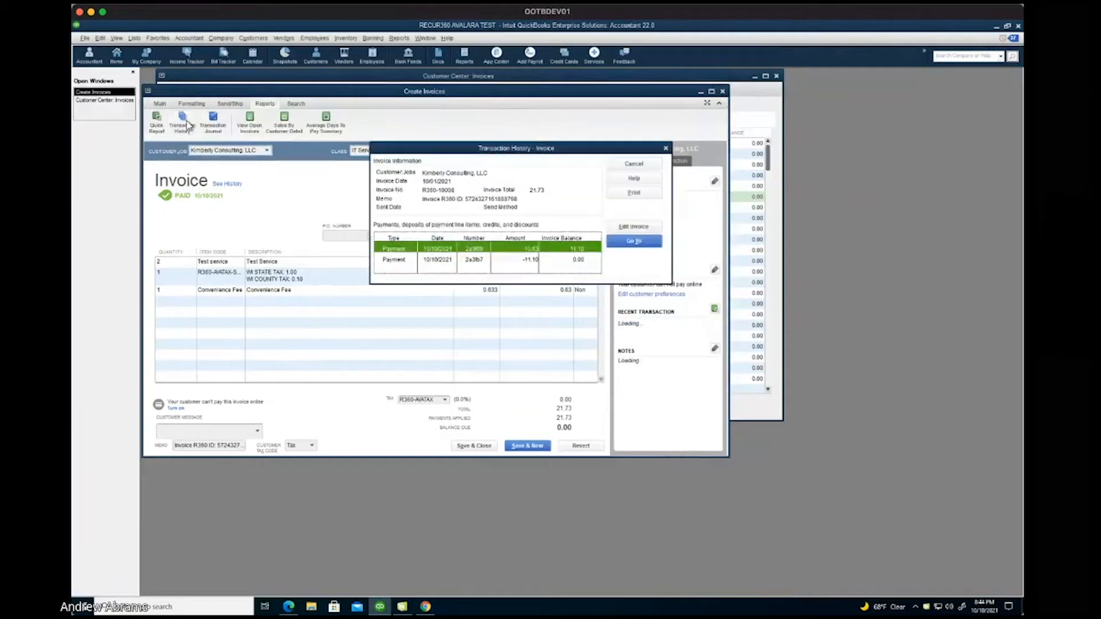
left_click(473, 261)
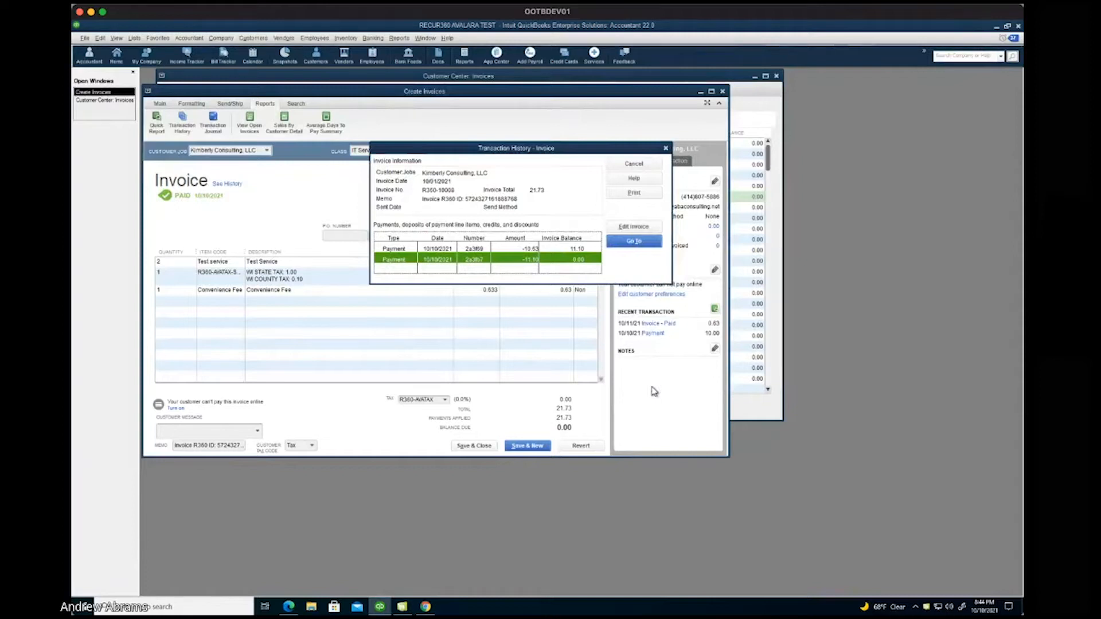
left_click(634, 164)
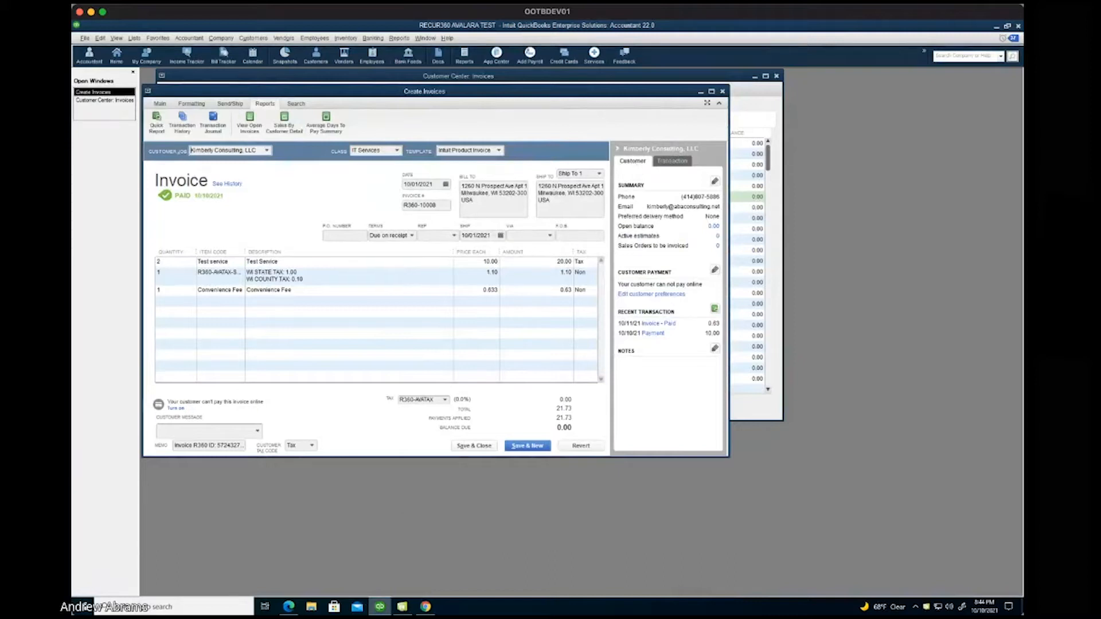
left_click(425, 607)
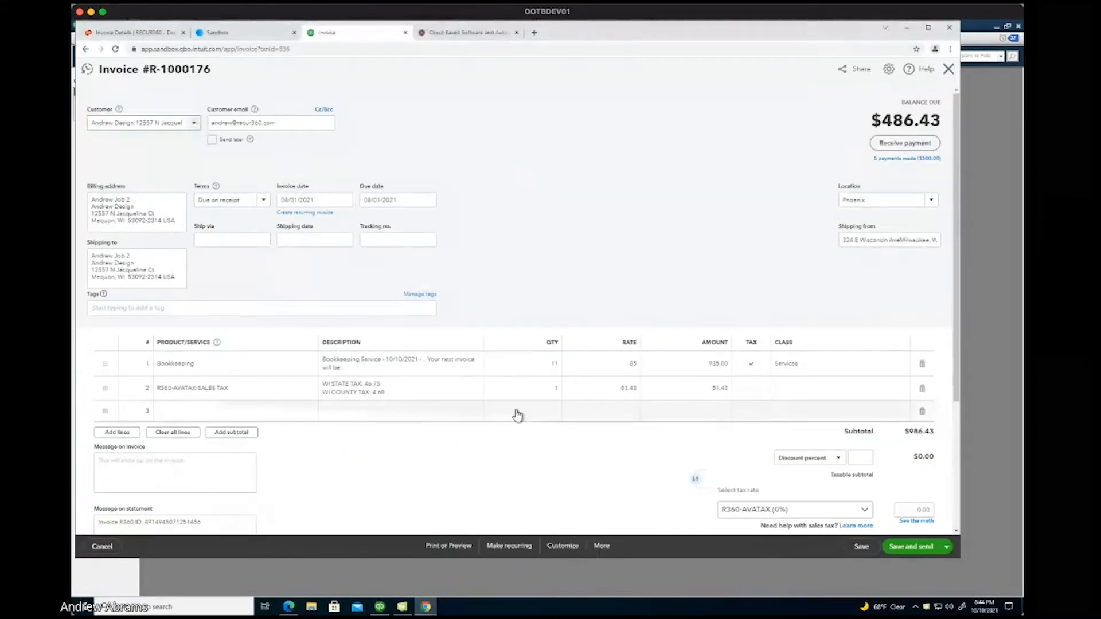
Review R-1000176's five $100.00 payment lines, its empty Invoice/Payment Emails list, and payment history.
left_click(143, 33)
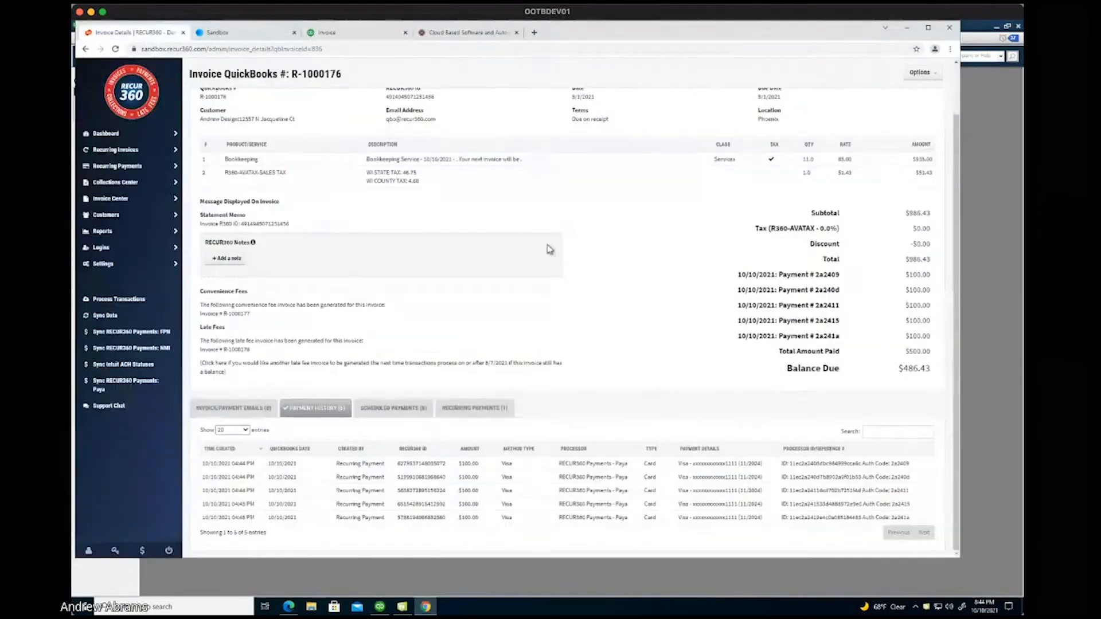
left_click_drag(736, 274, 941, 340)
left_click(941, 340)
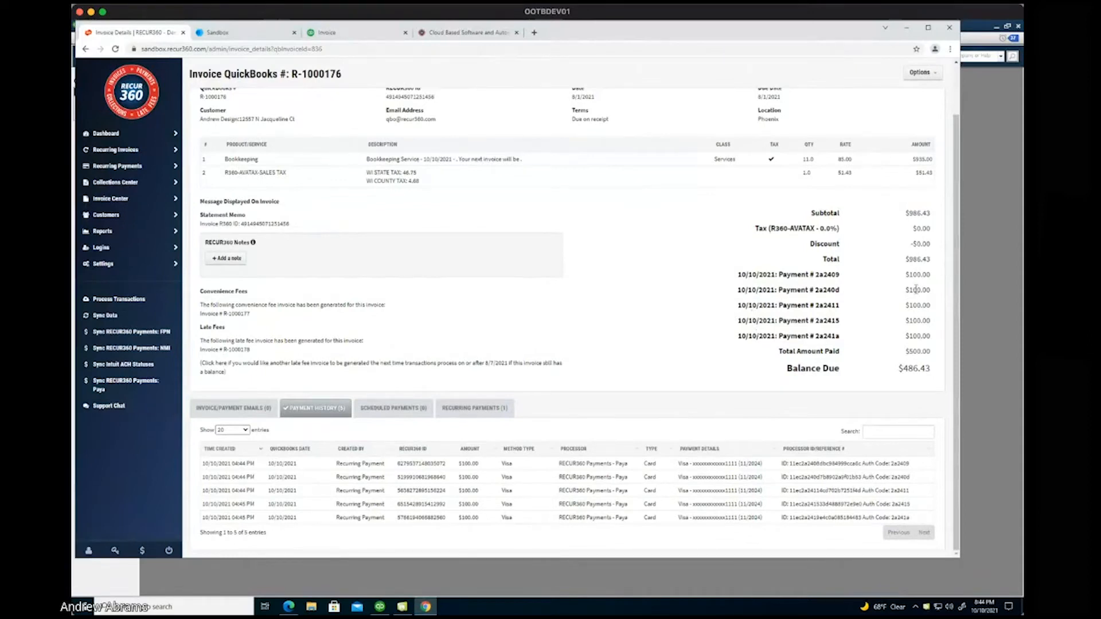
left_click(250, 408)
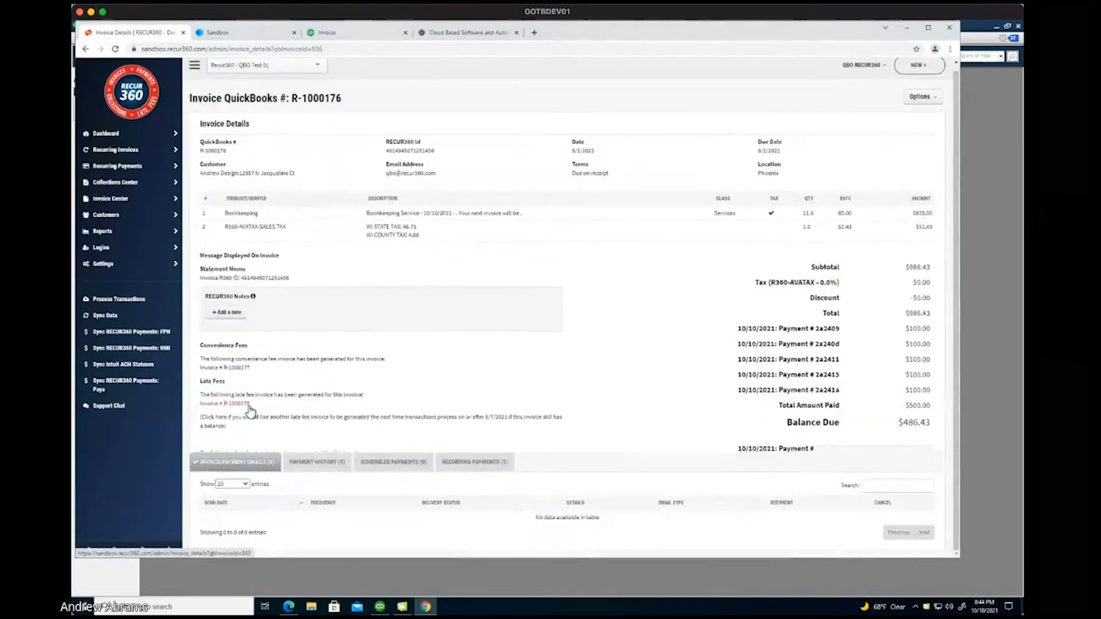
left_click(311, 466)
scroll(310, 467, "down", 1)
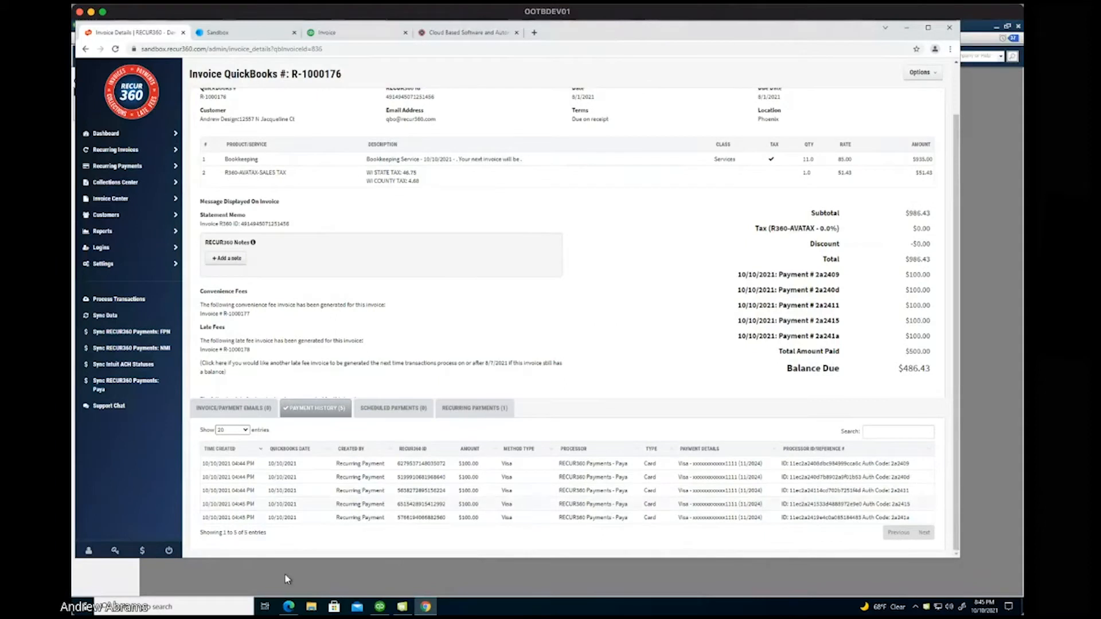
Read the Outlook email and PDF for R360-10008 showing $0.00 due, then return to the Recur360 Dashboard.
left_click(288, 606)
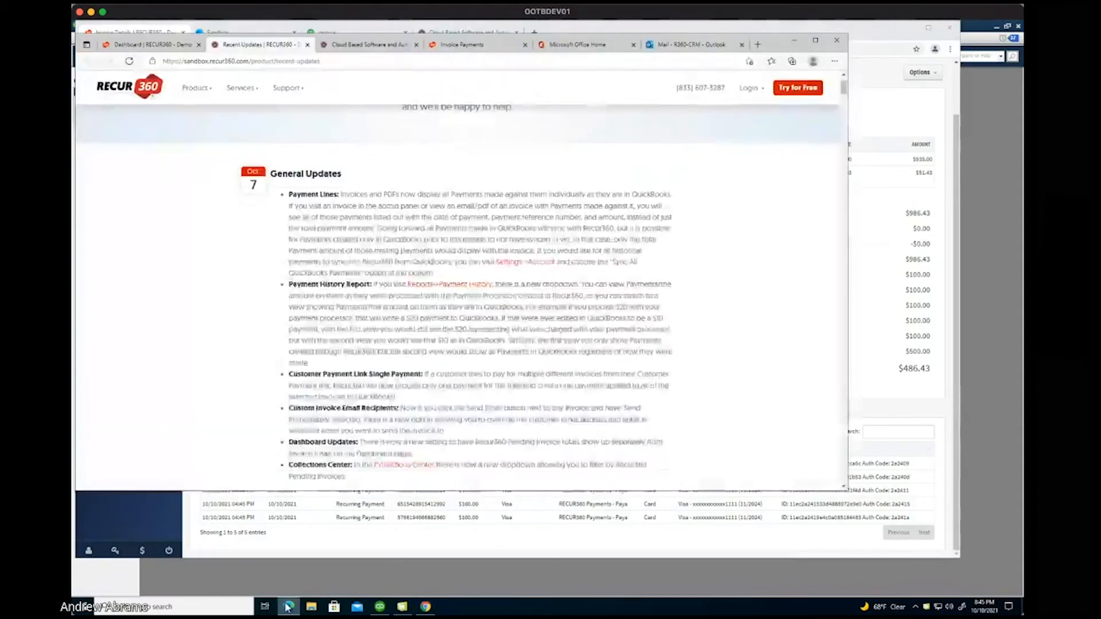
left_click(687, 51)
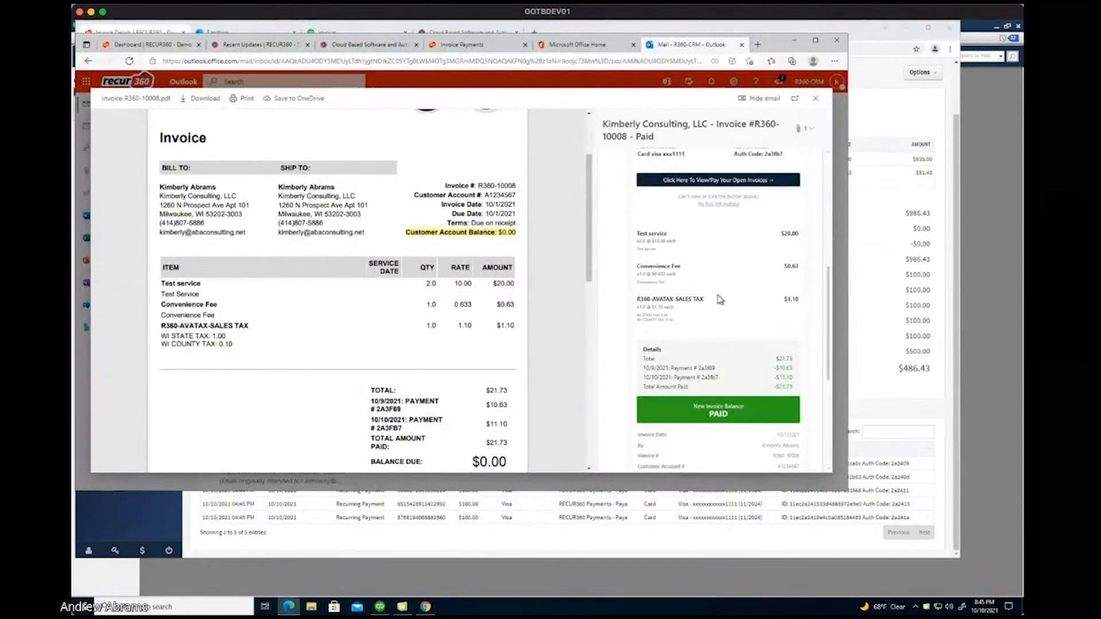
scroll(731, 310, "down", 1)
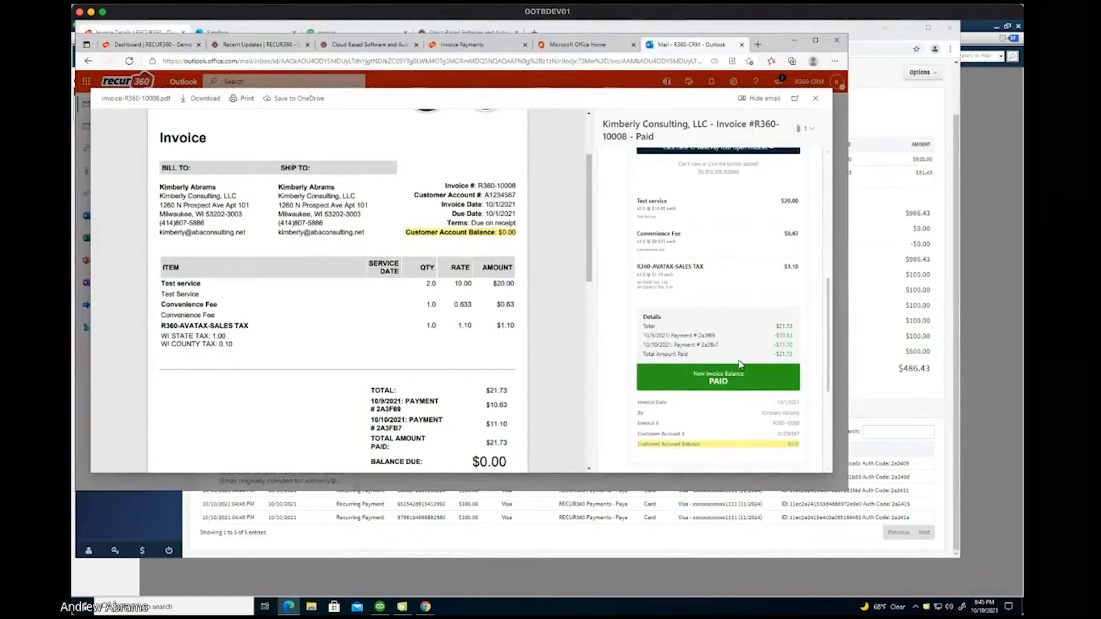
scroll(453, 295, "down", 1)
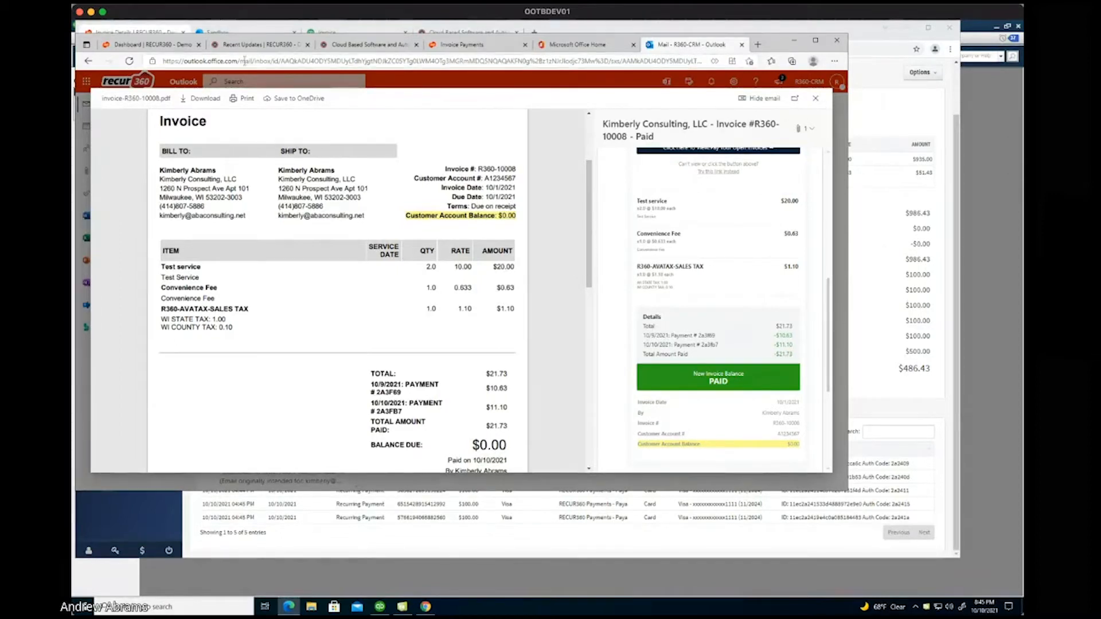
left_click(158, 48)
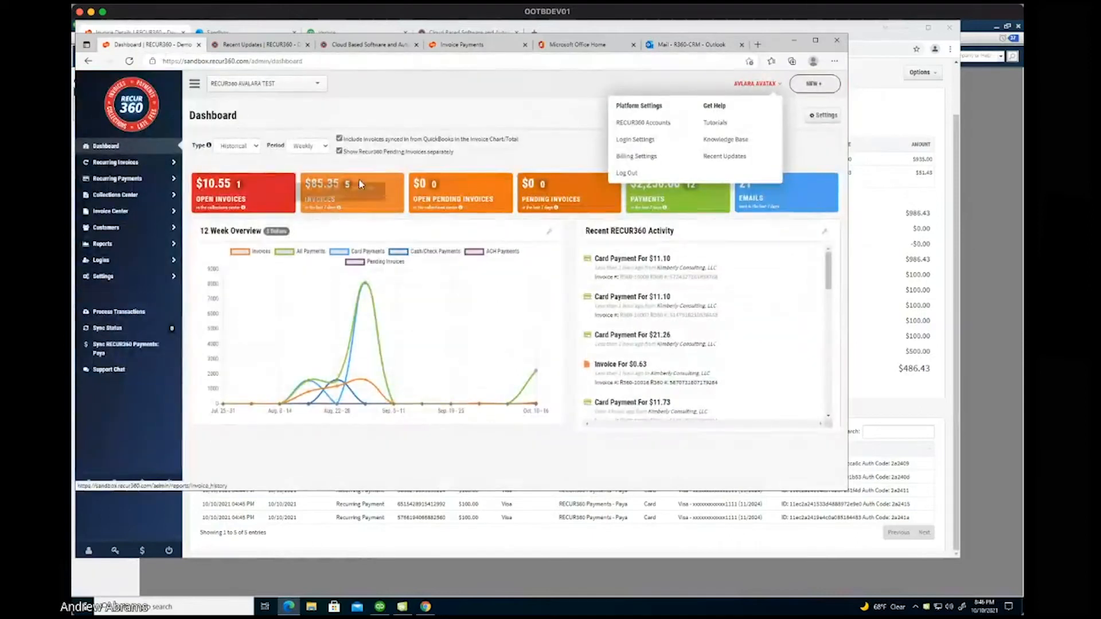
left_click(339, 152)
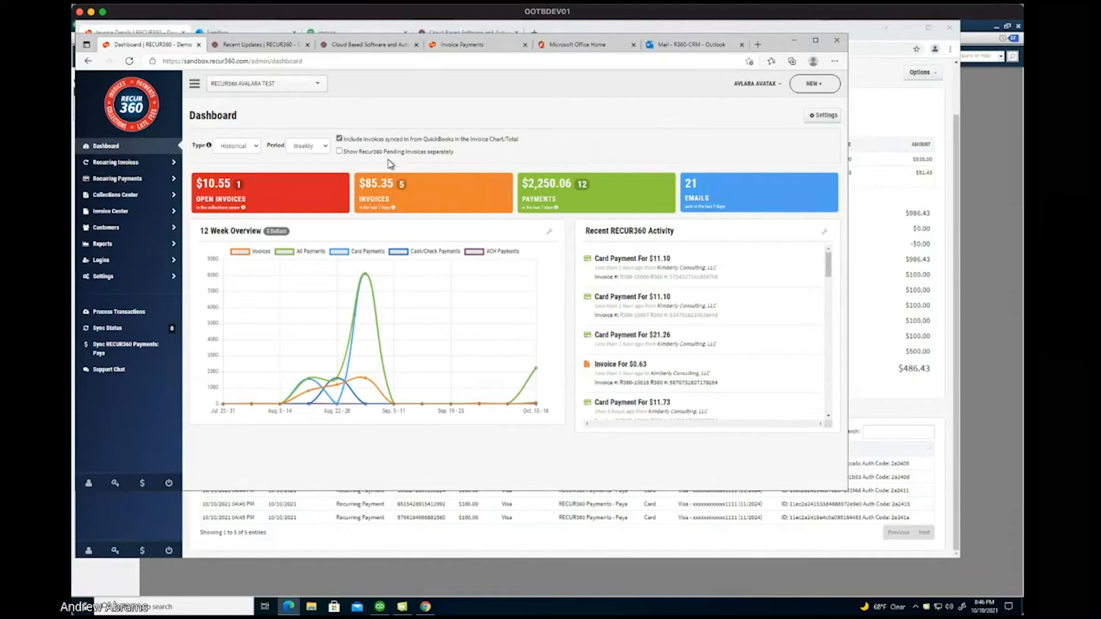
left_click(340, 152)
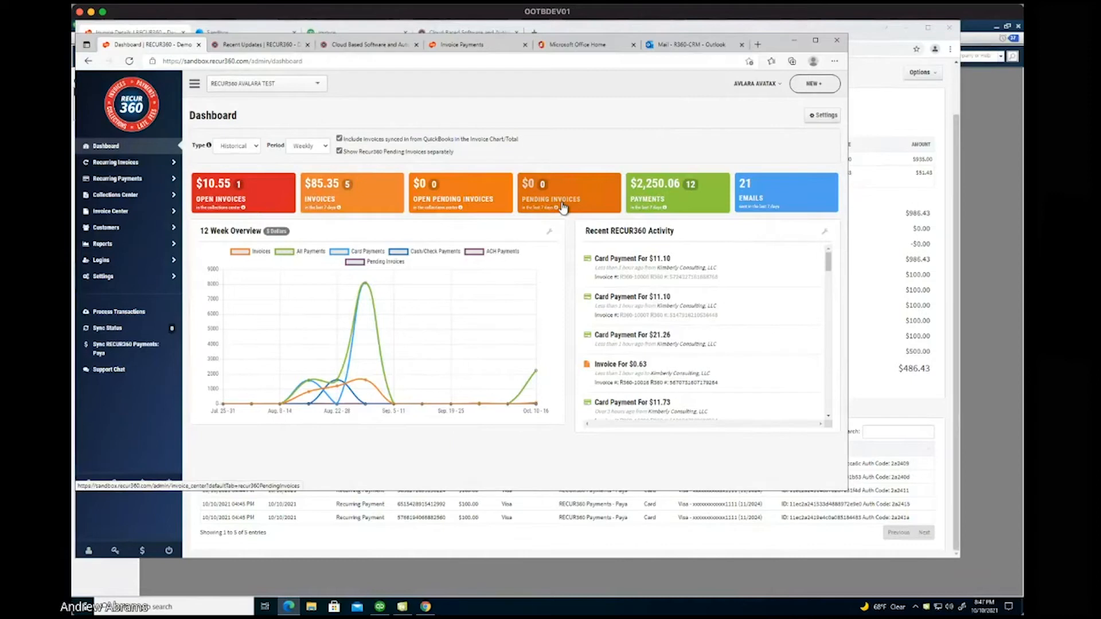
From the invoice list, start emailing invoice R360-10016.
left_click(110, 212)
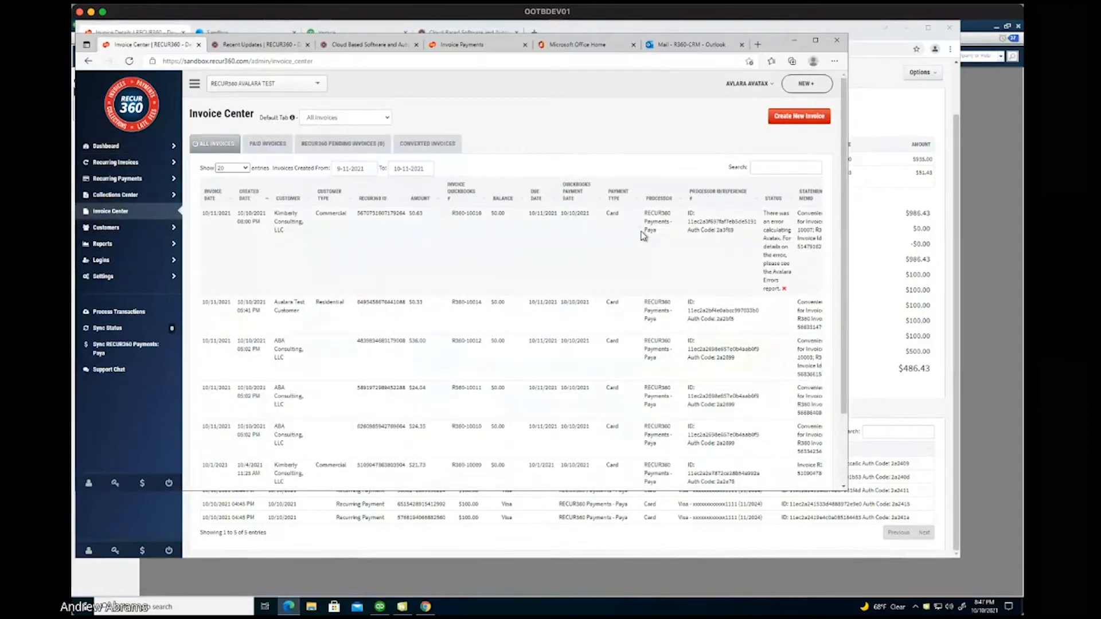
scroll(642, 235, "right", 5)
left_click(802, 215)
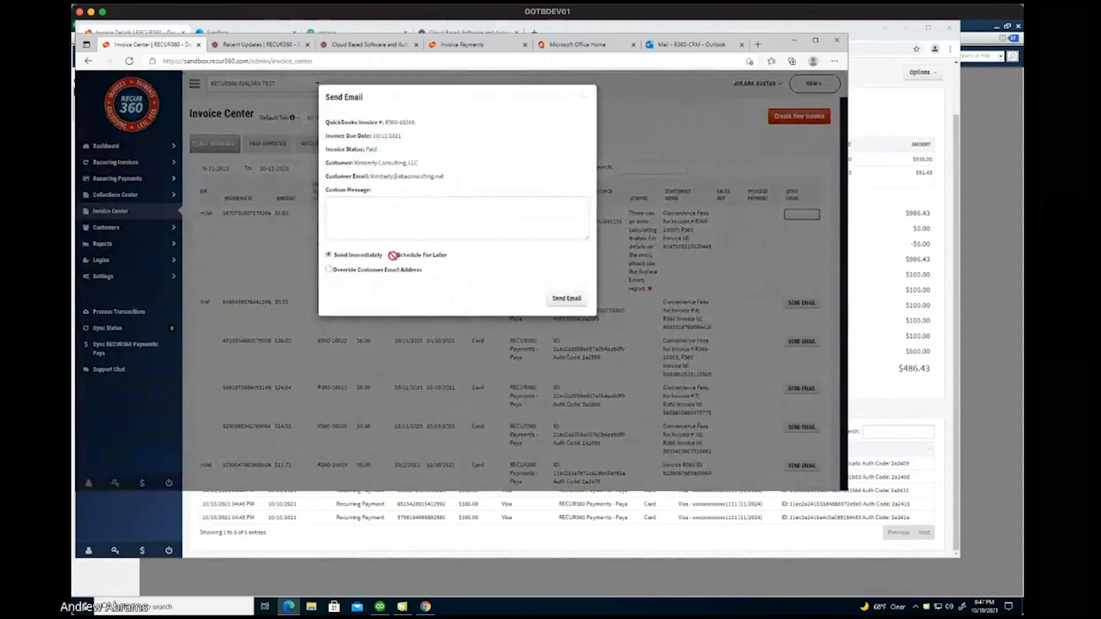
Override the recipient with a saved address, remove the first address, and close without sending.
left_click(380, 270)
left_click(426, 188)
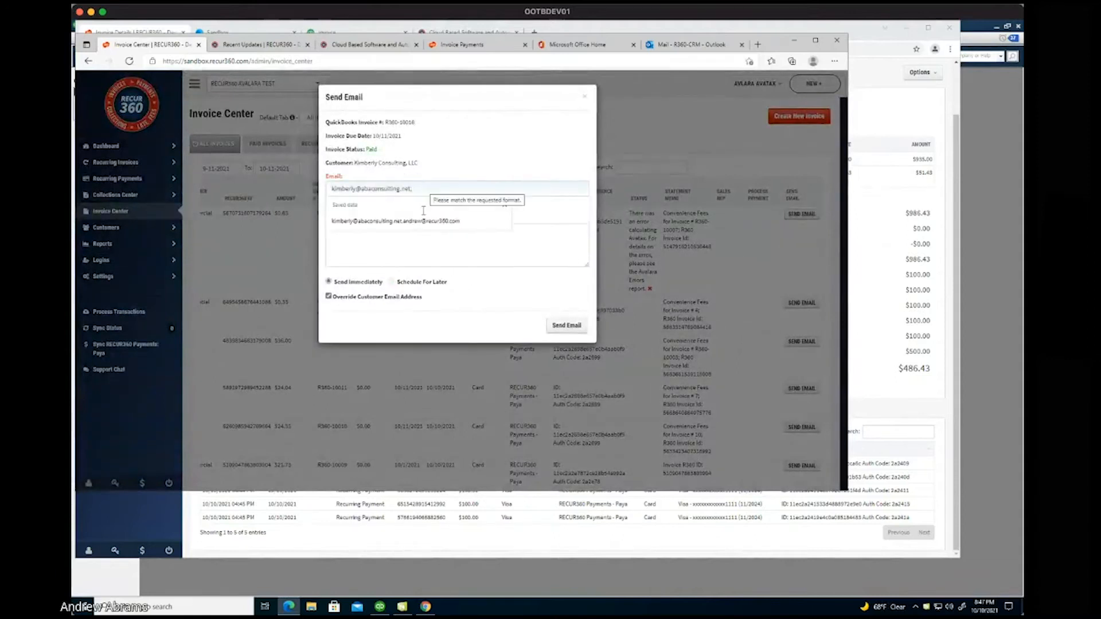
left_click(418, 221)
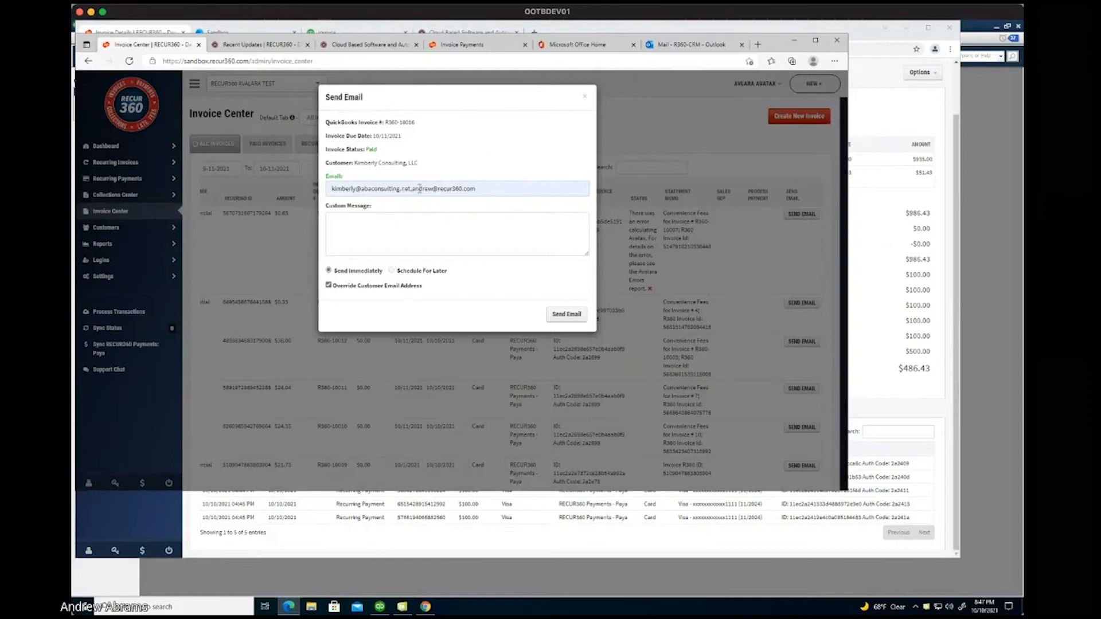
left_click_drag(413, 188, 325, 198)
key("BackSpace")
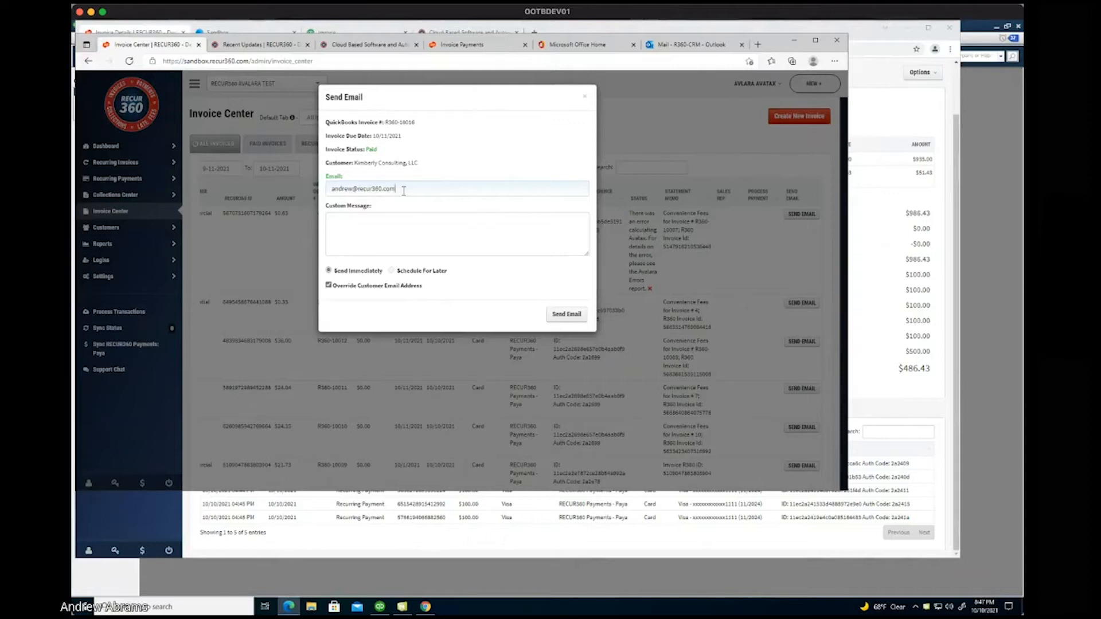
left_click(585, 98)
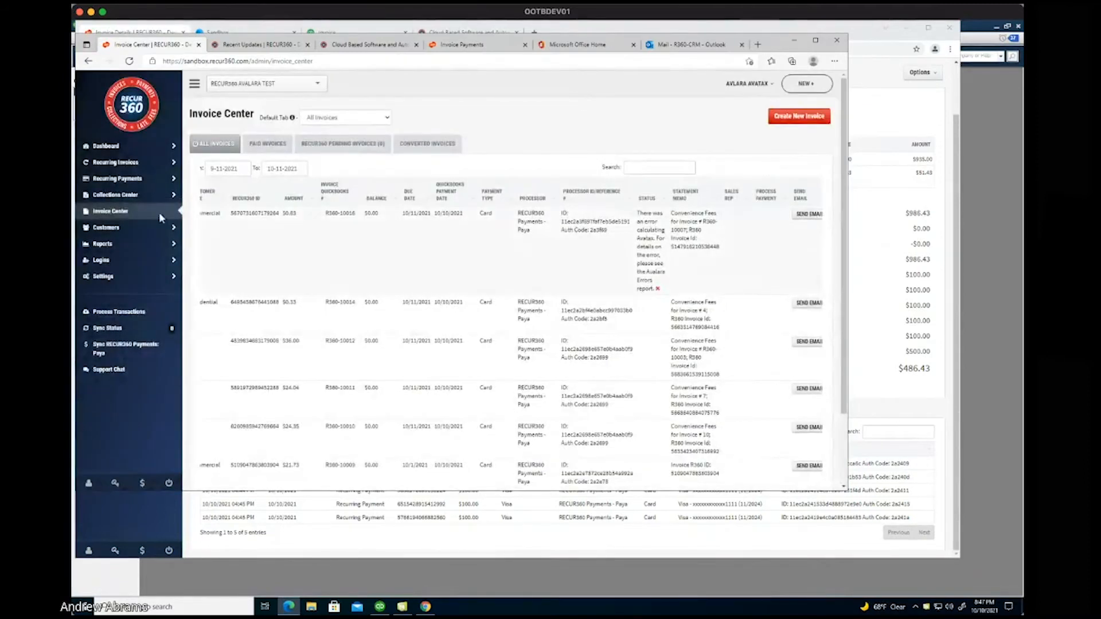
Sort the Collections Center by Customer and open Amy's Bird Sanctuary.
left_click(130, 196)
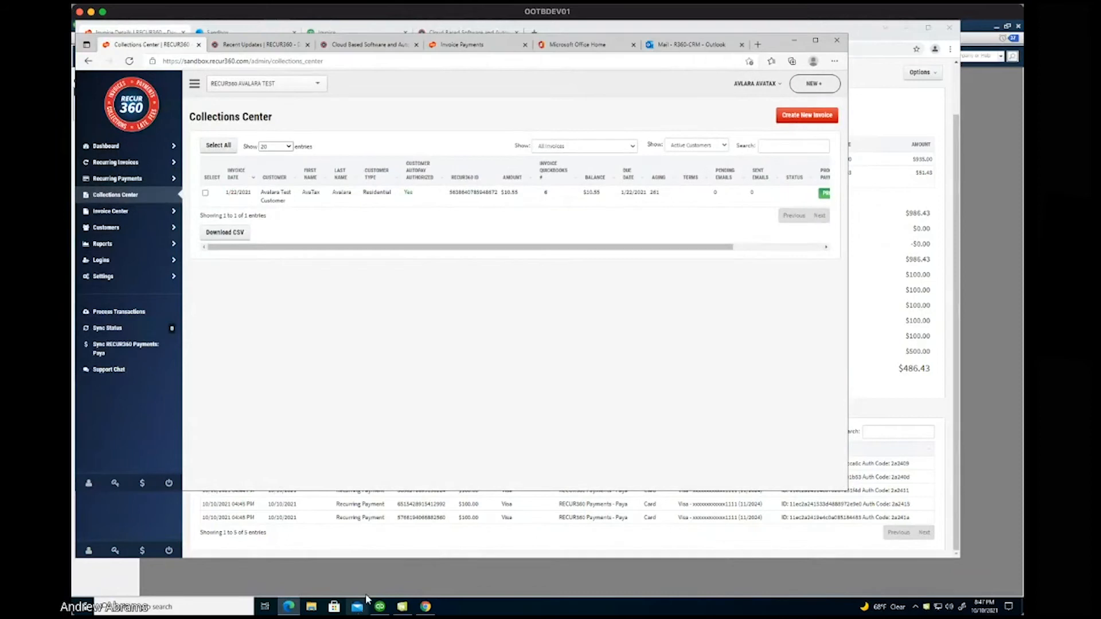
left_click(426, 608)
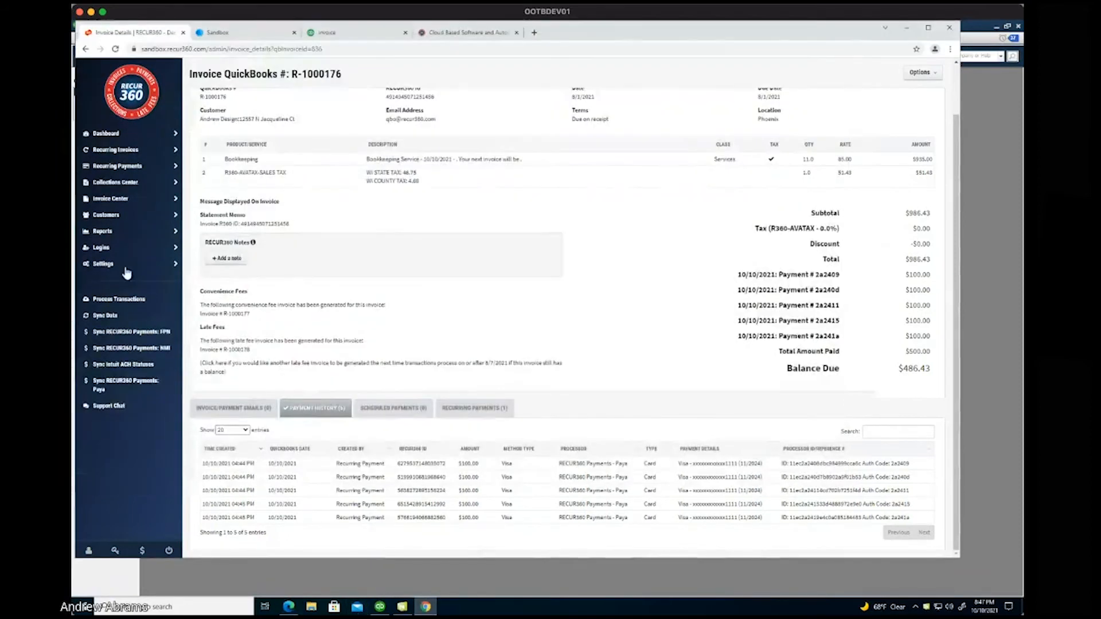
left_click(118, 182)
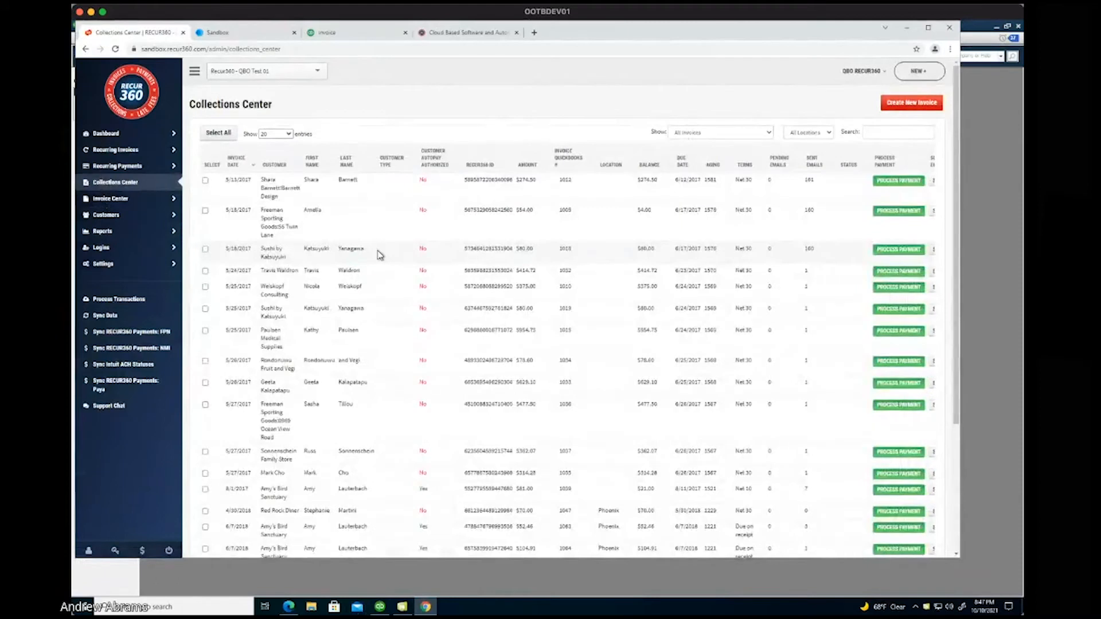
left_click(276, 166)
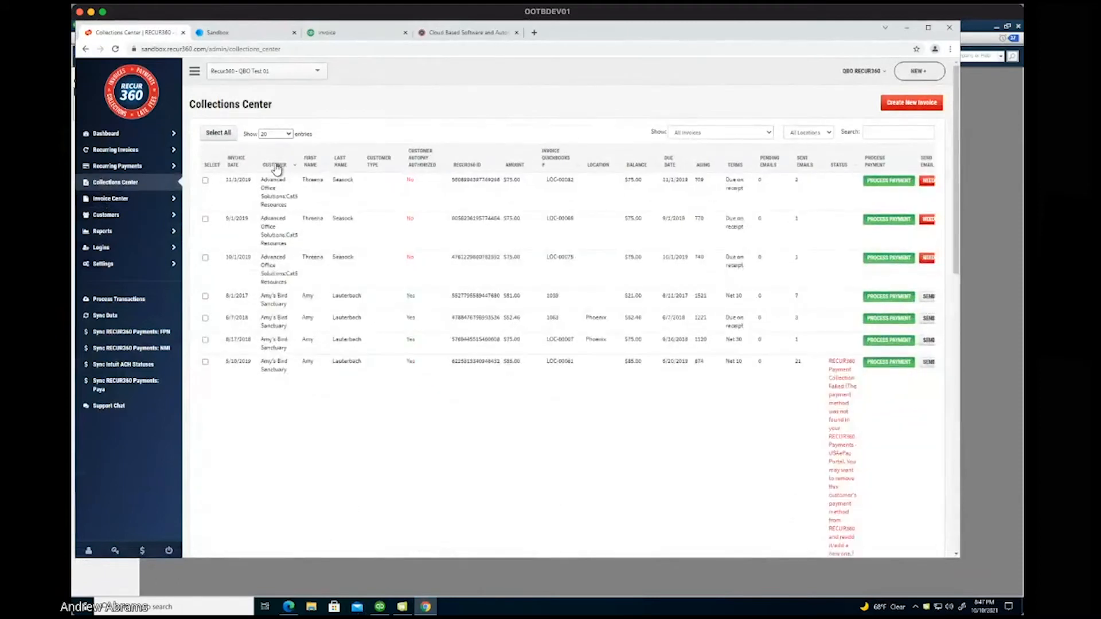
left_click(275, 298)
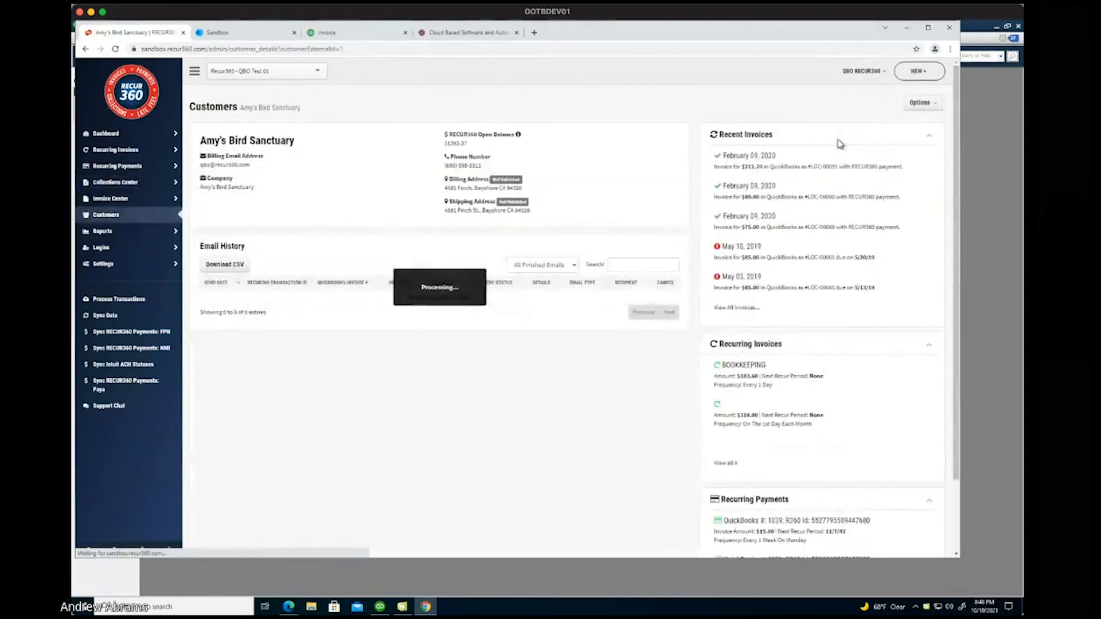
Open Amy's Bird Sanctuary's payment portal through Options > Email Link.
left_click(922, 104)
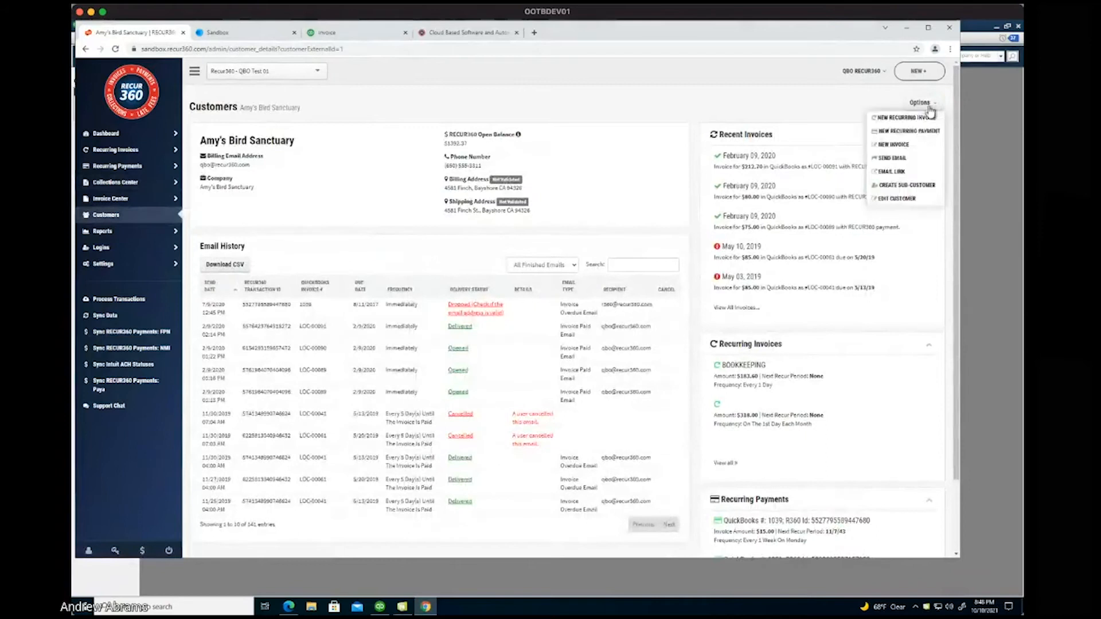
left_click(902, 174)
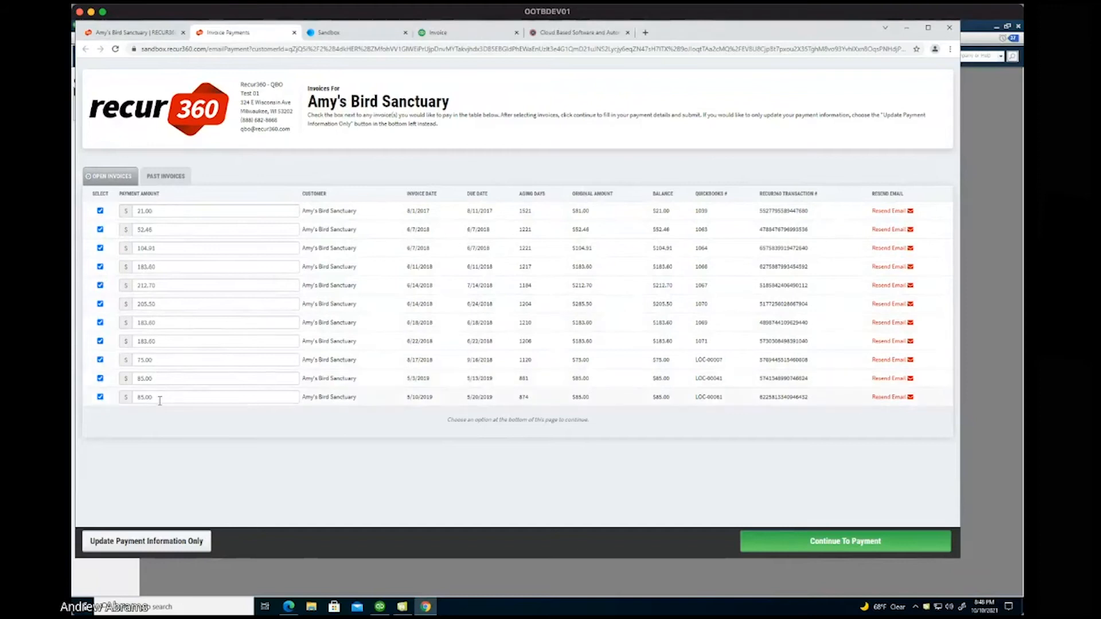
Enter 0 as the first invoice's payment amount.
left_click(169, 207)
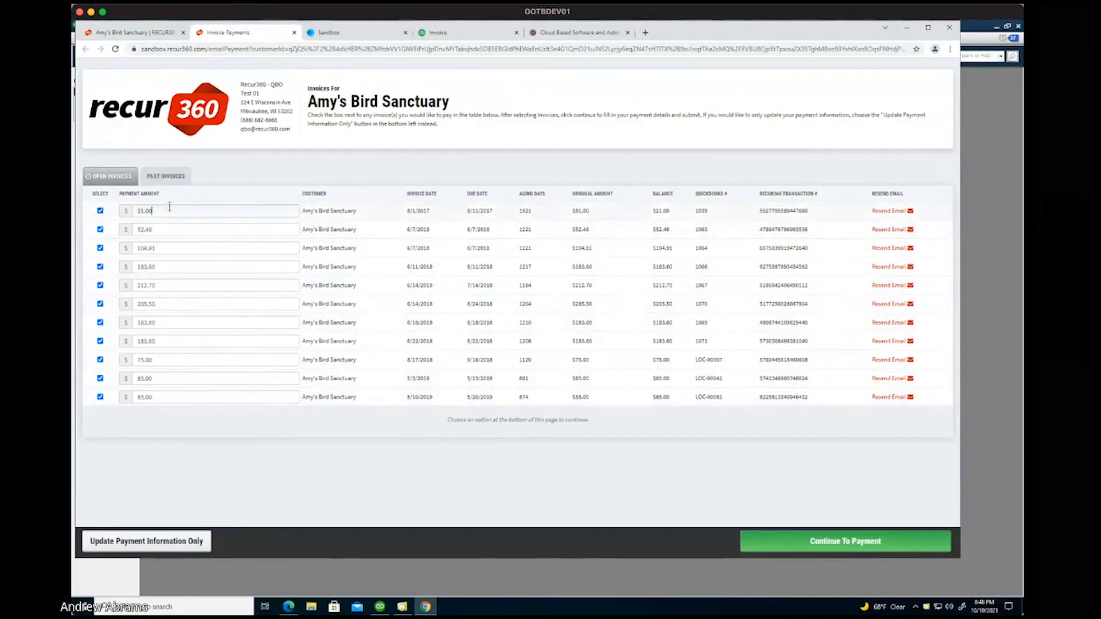
type("0")
key("Tab")
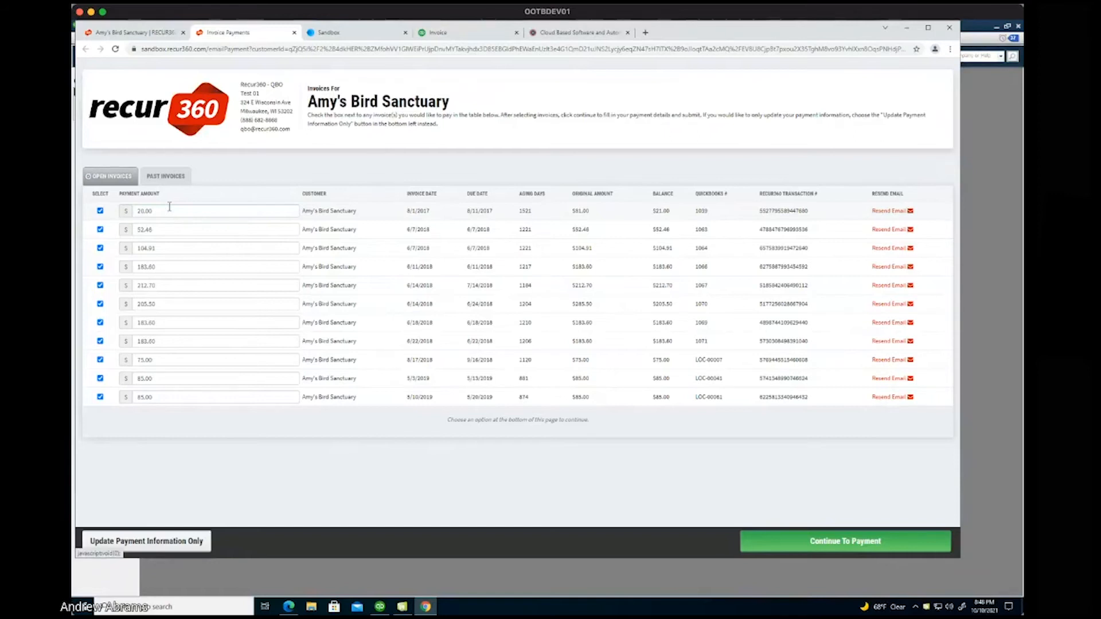
Untick all eleven invoices, then go back to the customer's tab.
left_click(100, 211)
left_click(100, 229)
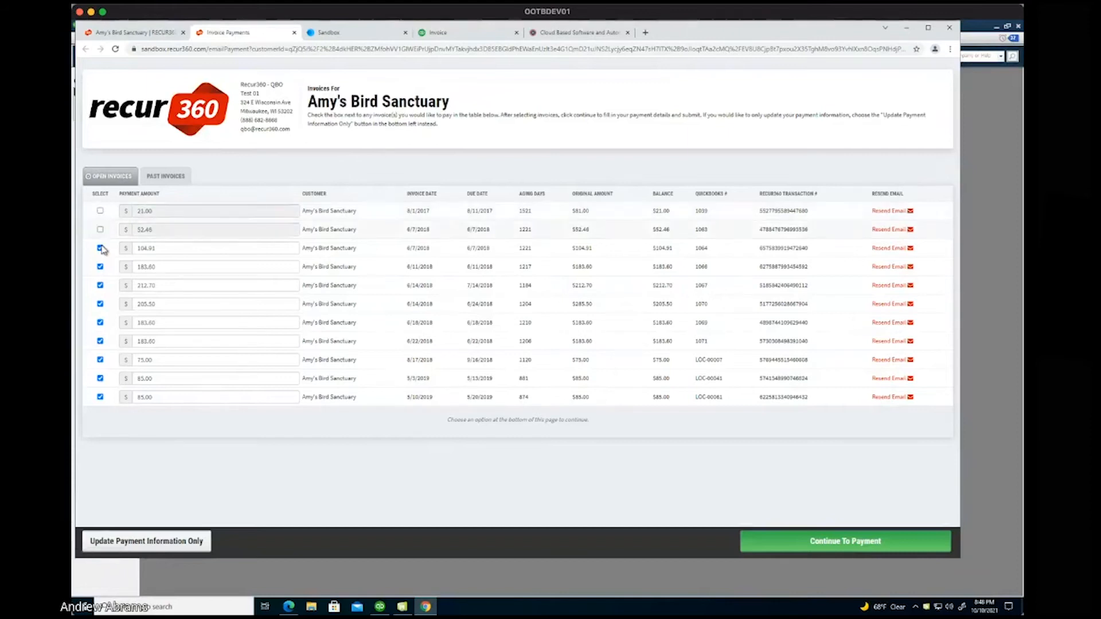
left_click(101, 248)
left_click(100, 266)
left_click(101, 287)
left_click(101, 304)
left_click(100, 322)
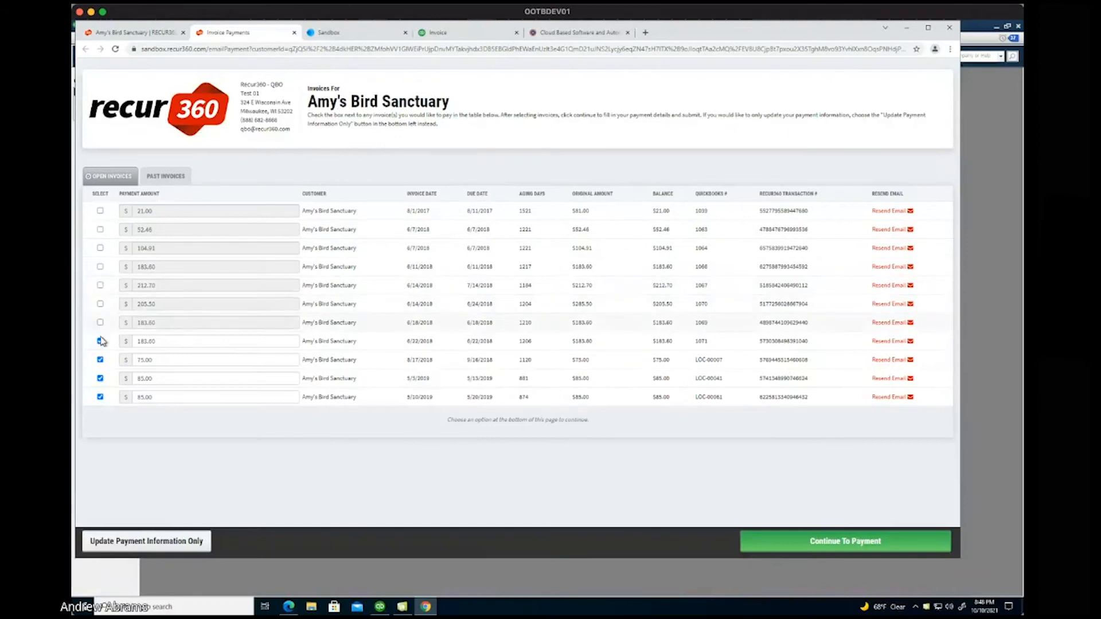
left_click(100, 341)
left_click(101, 361)
left_click(101, 380)
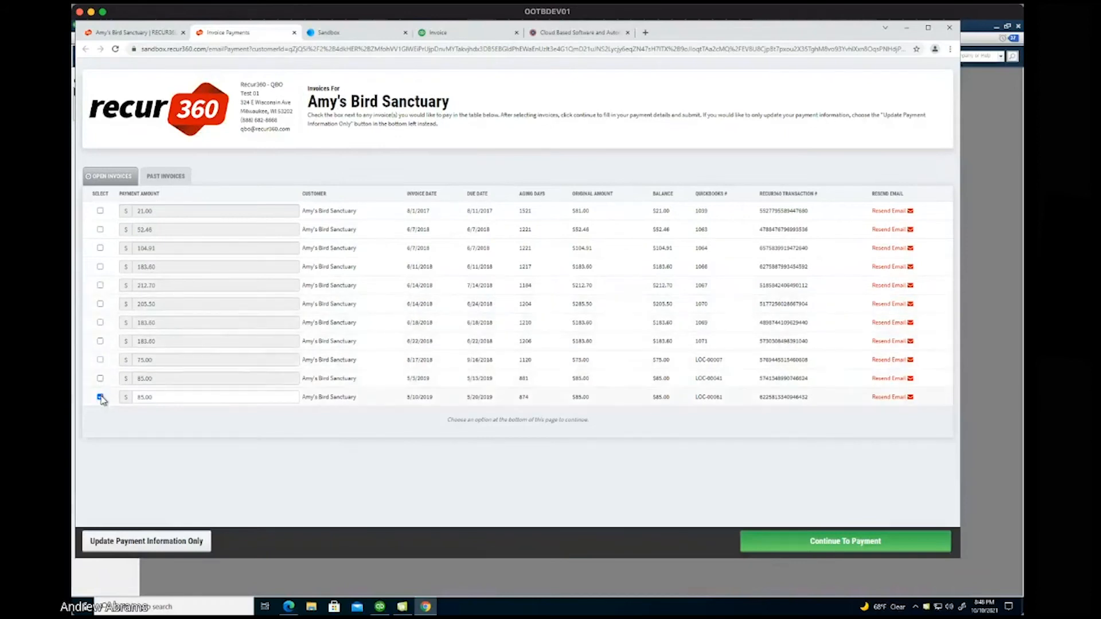
left_click(100, 397)
left_click(135, 32)
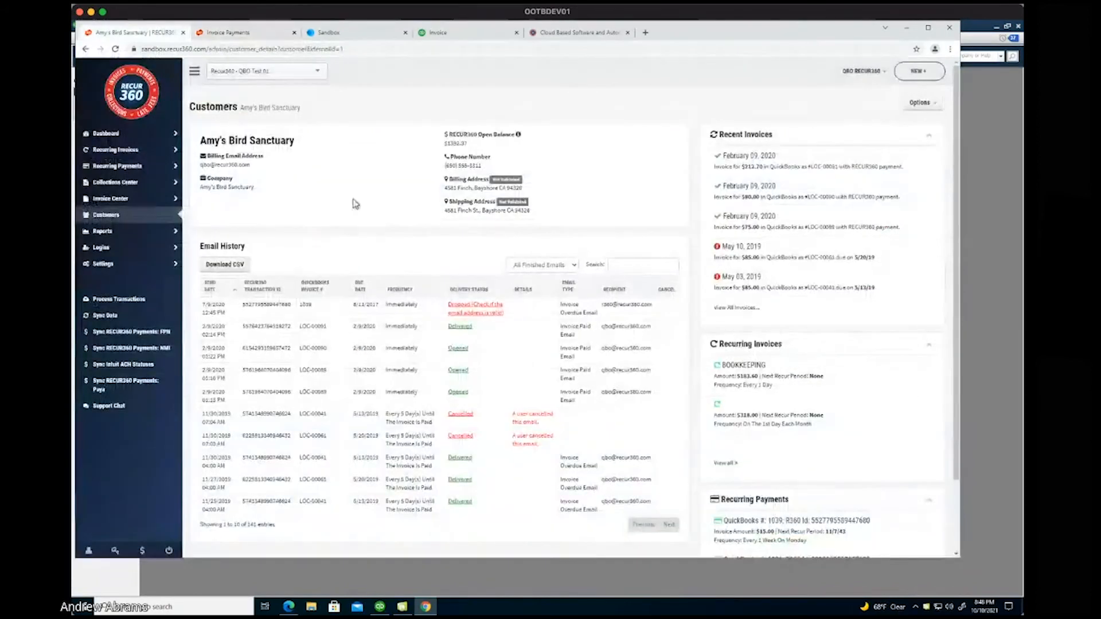
Edit Amy's Bird Sanctuary to override default convenience fees, then Save And Sync.
left_click(918, 103)
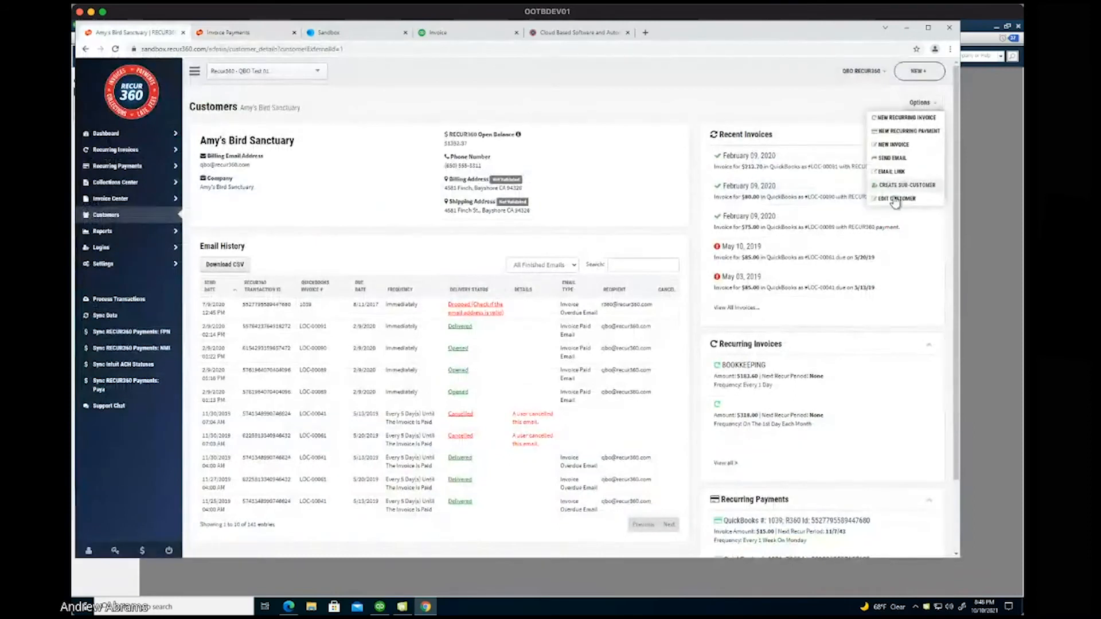
left_click(895, 200)
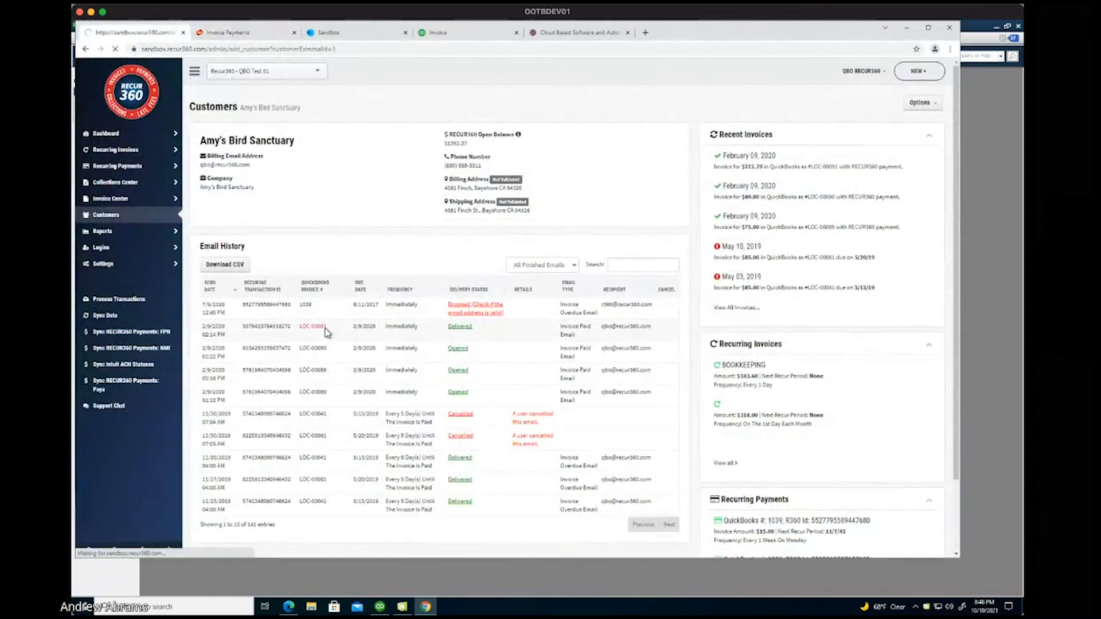
scroll(327, 334, "down", 2)
scroll(326, 335, "down", 15)
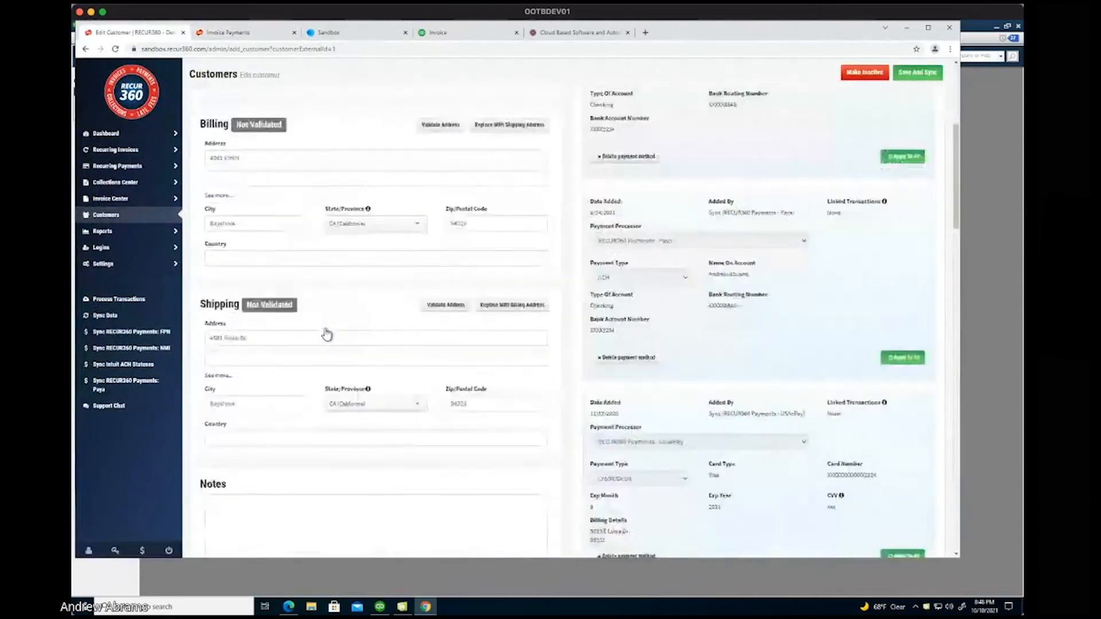
scroll(327, 334, "up", 3)
scroll(327, 334, "up", 6)
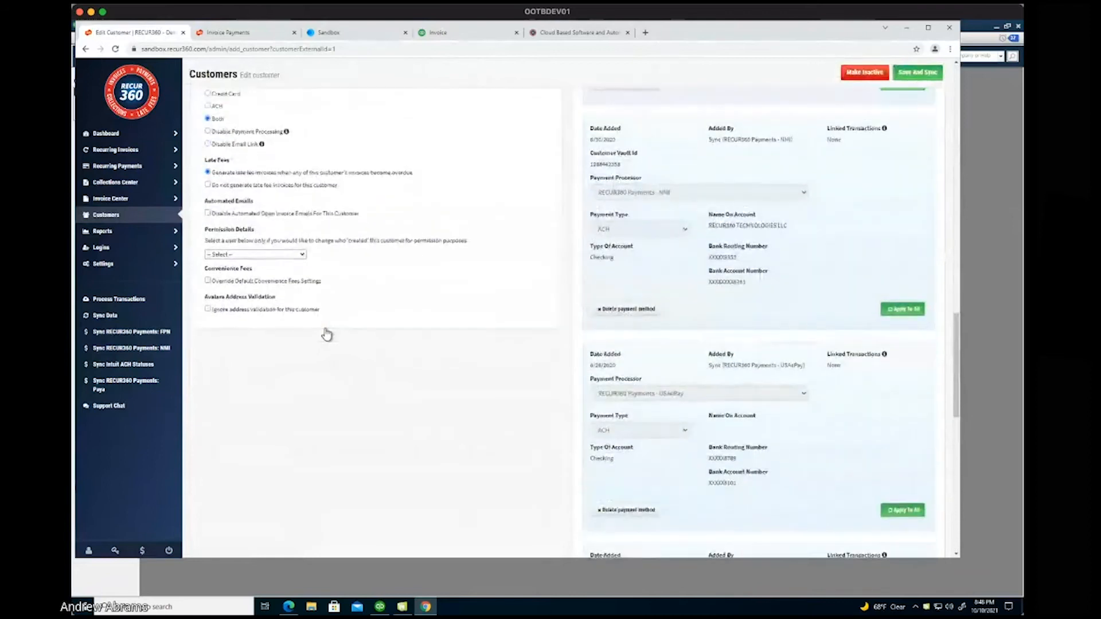
scroll(269, 312, "up", 1)
left_click(264, 304)
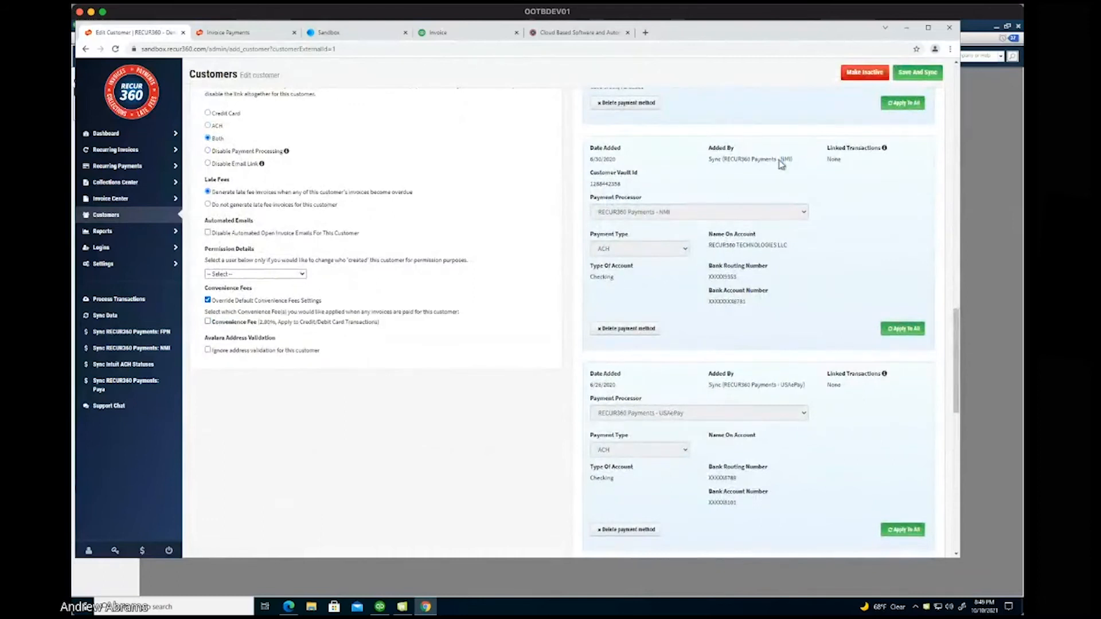
left_click(918, 78)
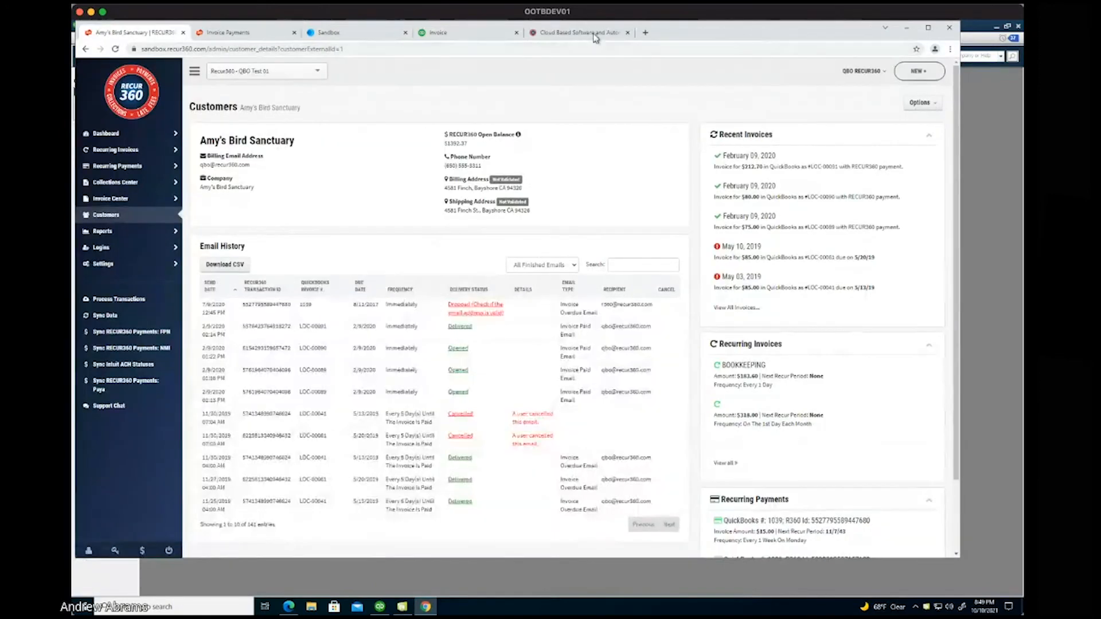
Back in the payment portal, select both invoices and proceed to payment details.
left_click(595, 34)
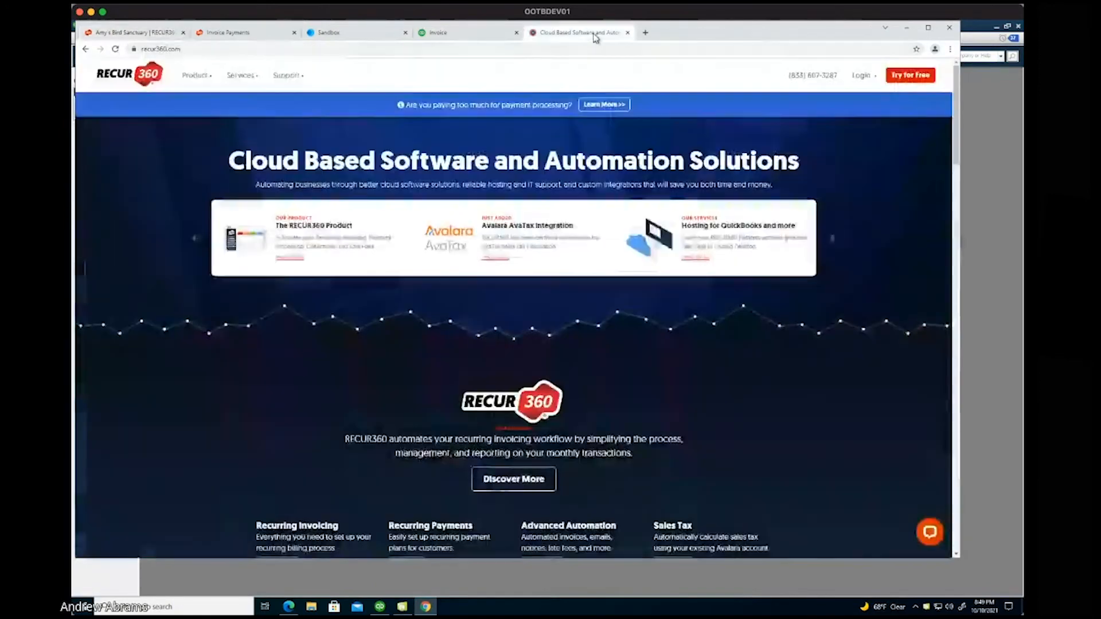
left_click(250, 35)
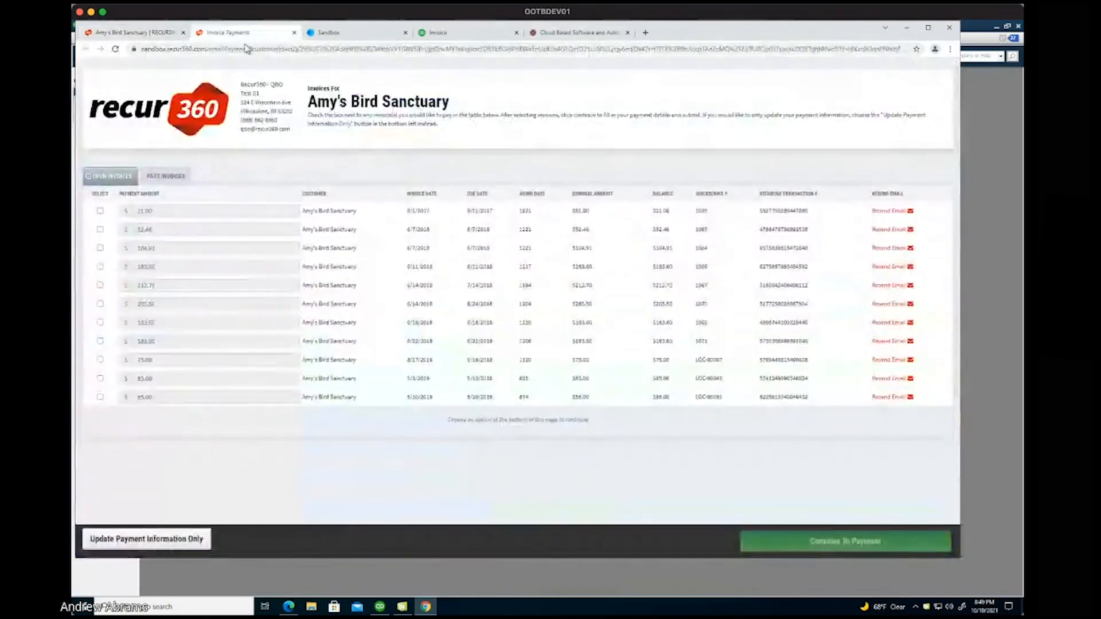
left_click(101, 213)
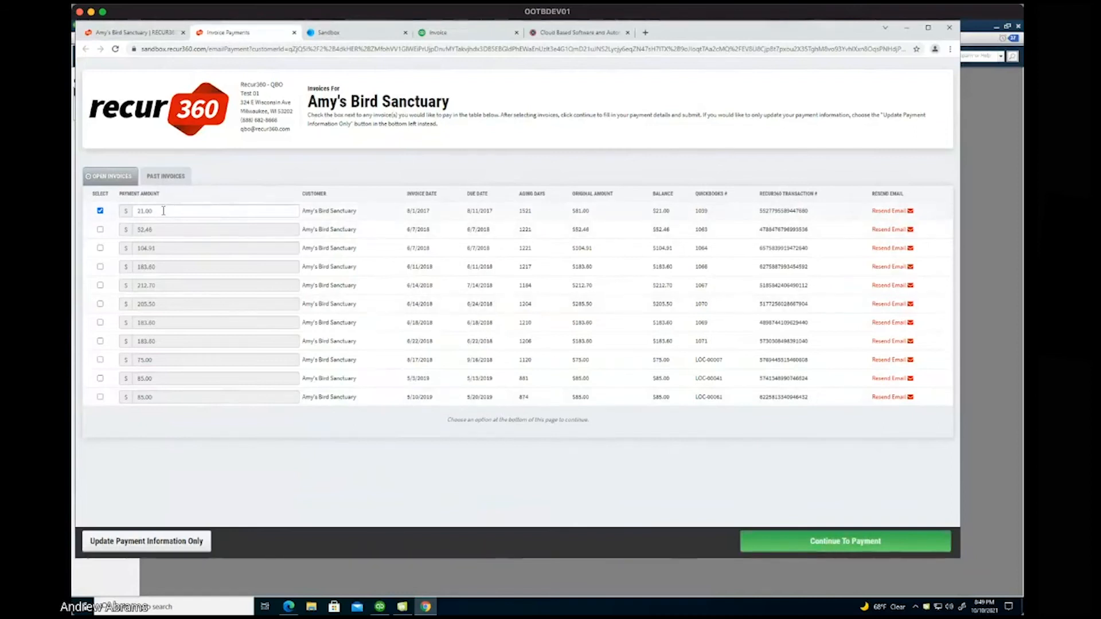
left_click(101, 230)
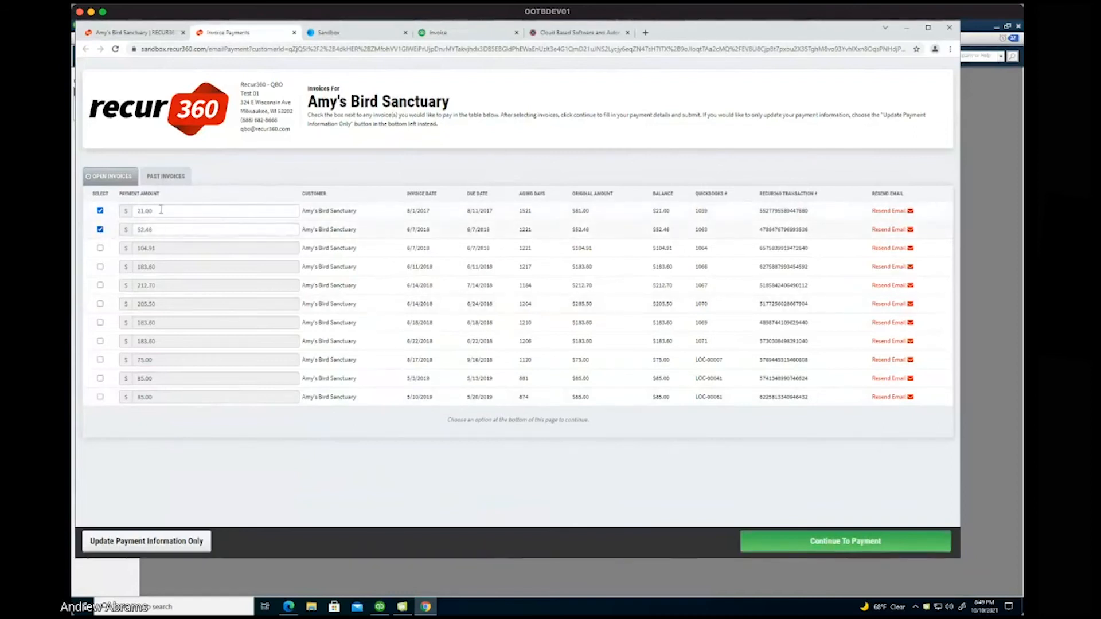
left_click(845, 543)
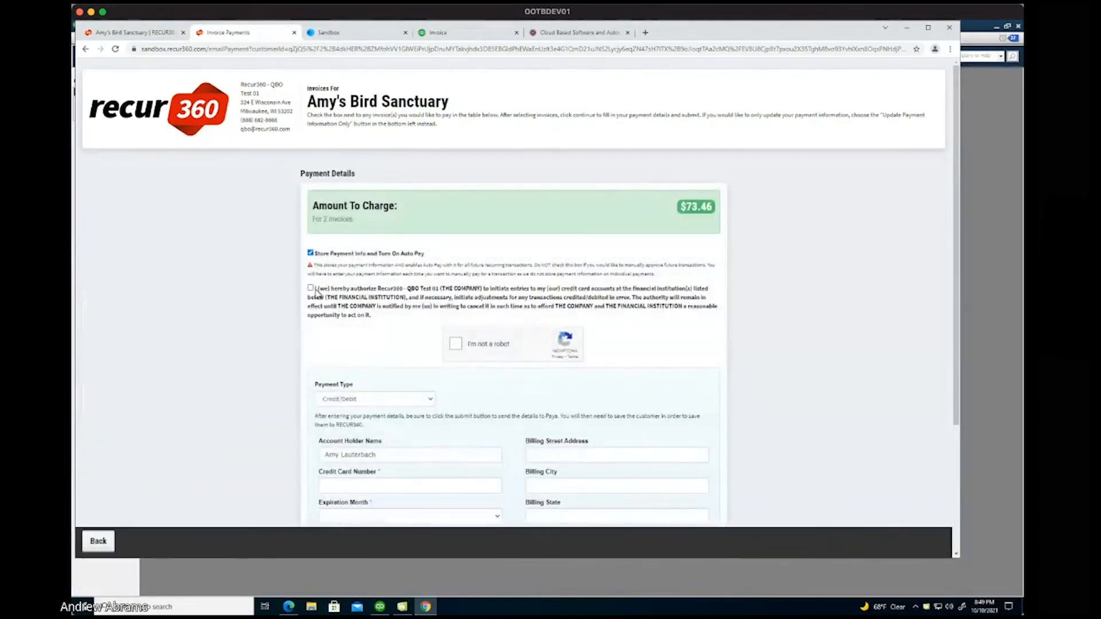
Authorize card charges, pass the robot check, and enter the card number with expiry May 2026.
left_click(311, 289)
left_click(455, 345)
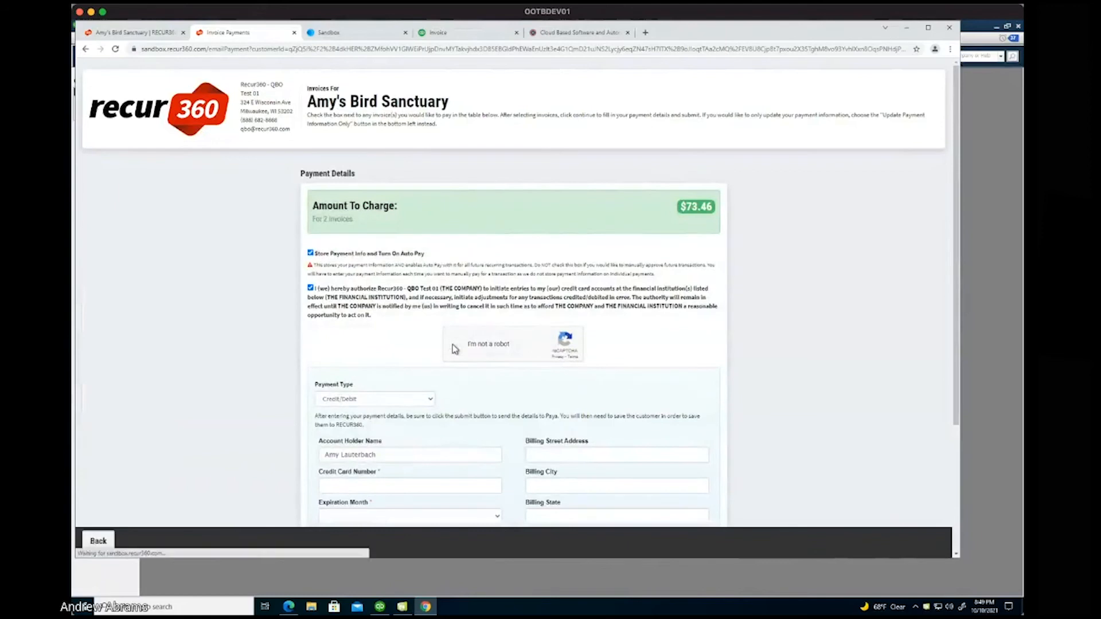
left_click(402, 485)
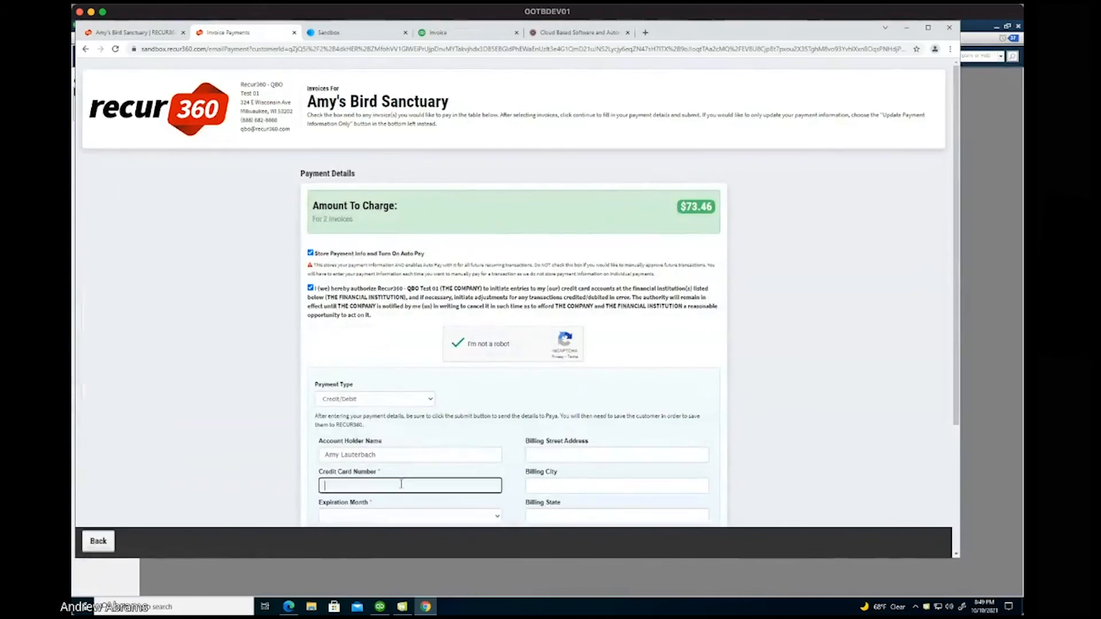
type("4111111111111111")
left_click(399, 518)
left_click(376, 394)
scroll(373, 395, "down", 2)
left_click(373, 456)
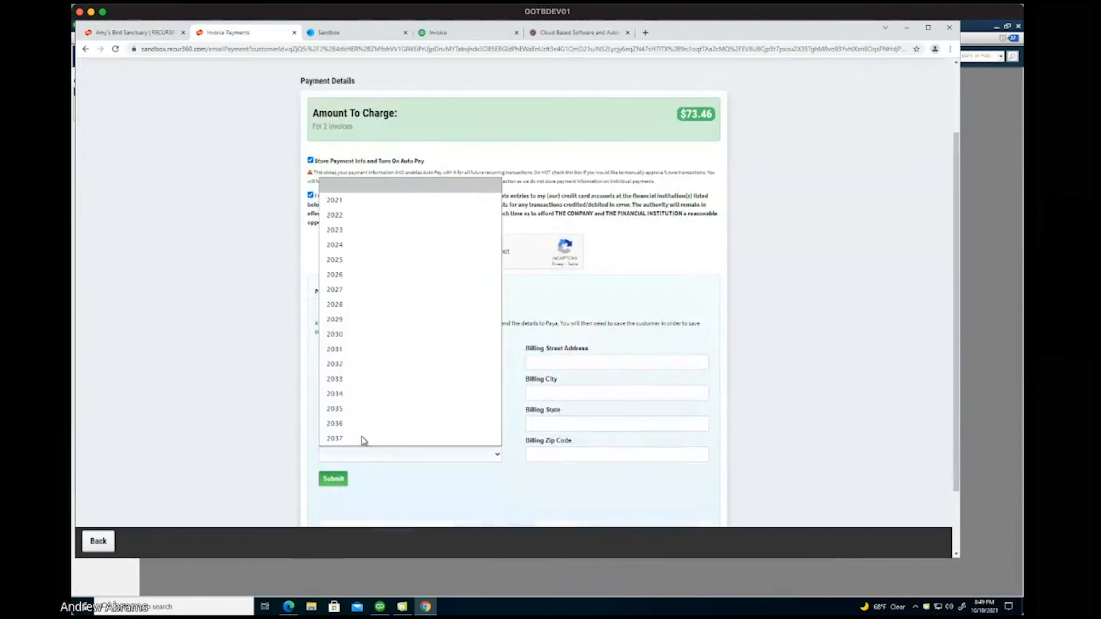
left_click(356, 275)
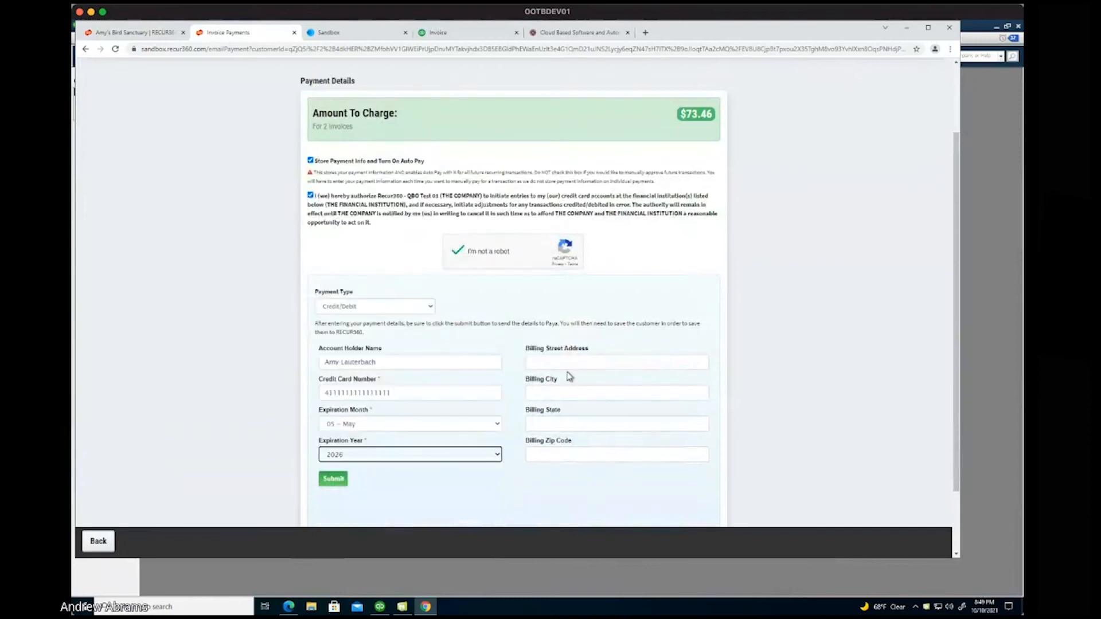
Enter the billing street address, city, state and zip, then submit the $73.46 card payment.
left_click(566, 363)
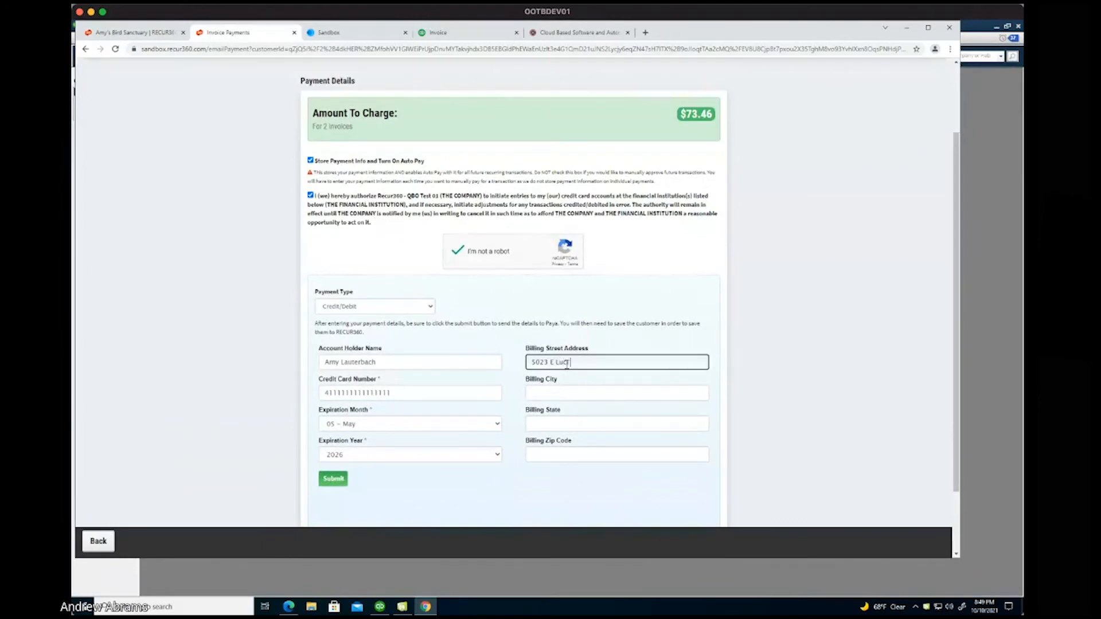
key("Tab")
type("Cave Cr")
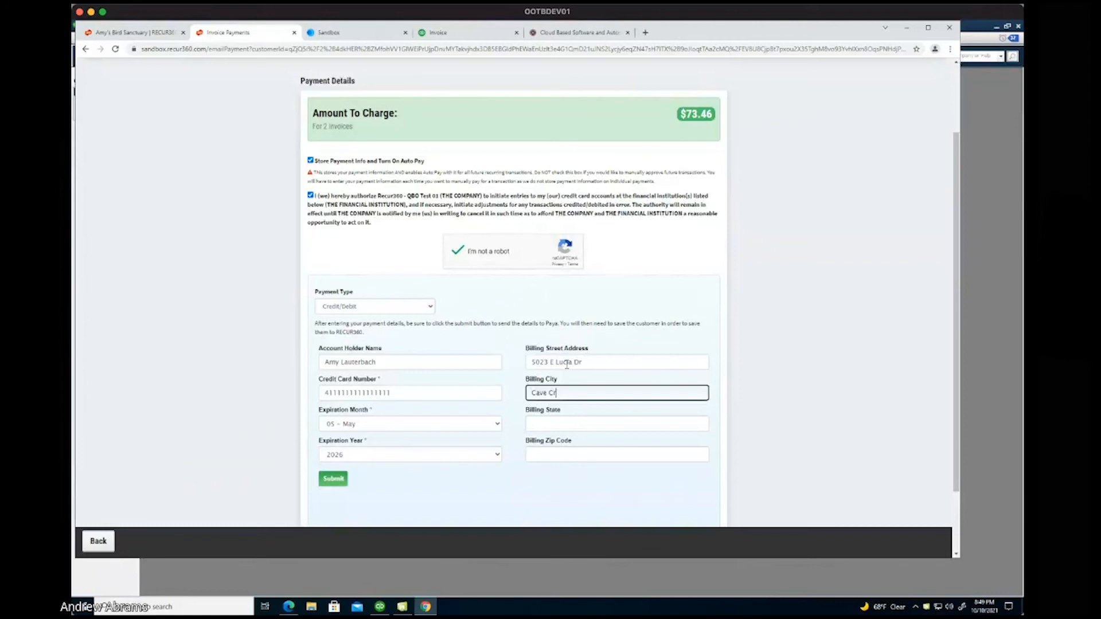
type("eek")
key("Tab")
type("AZ")
key("Tab")
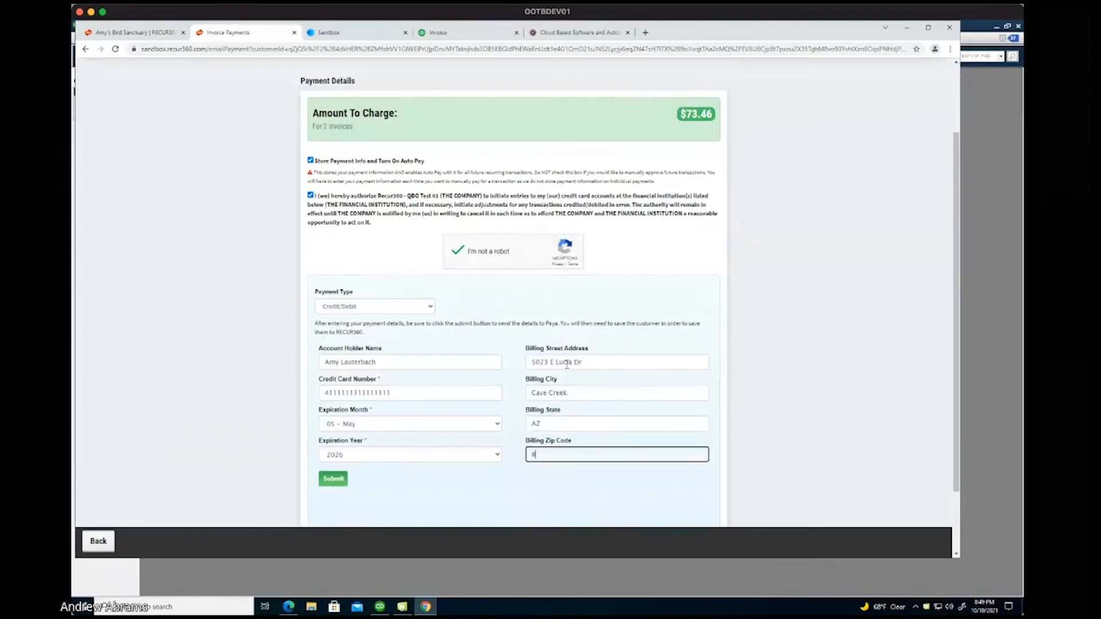
left_click(338, 480)
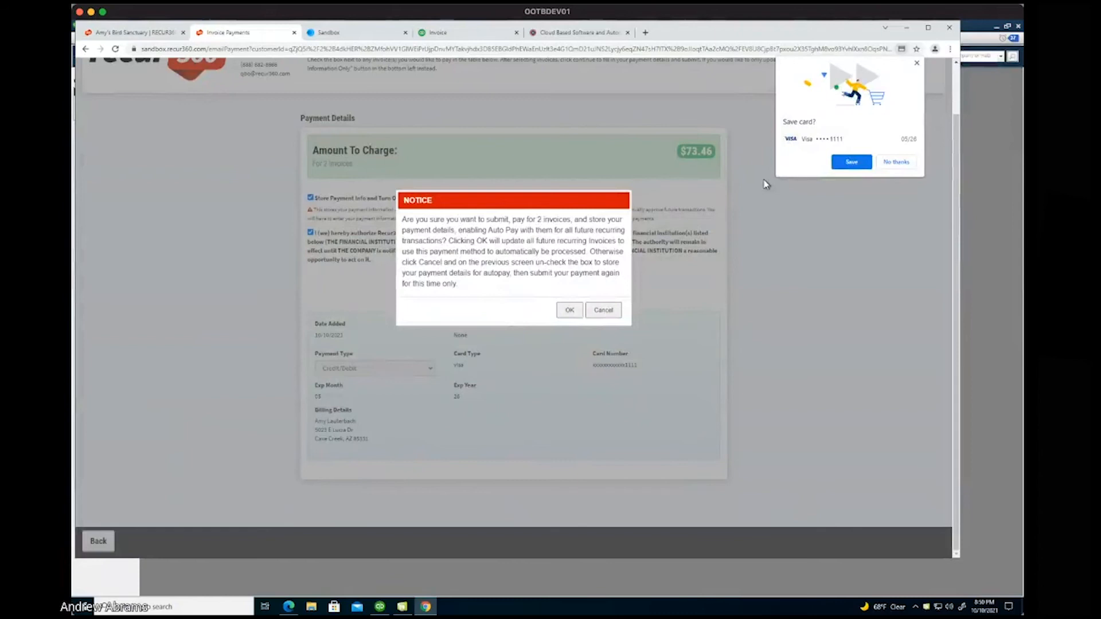
Decline saving the card, confirm payment with Auto Pay, then return to Amy's Bird Sanctuary's page.
left_click(896, 162)
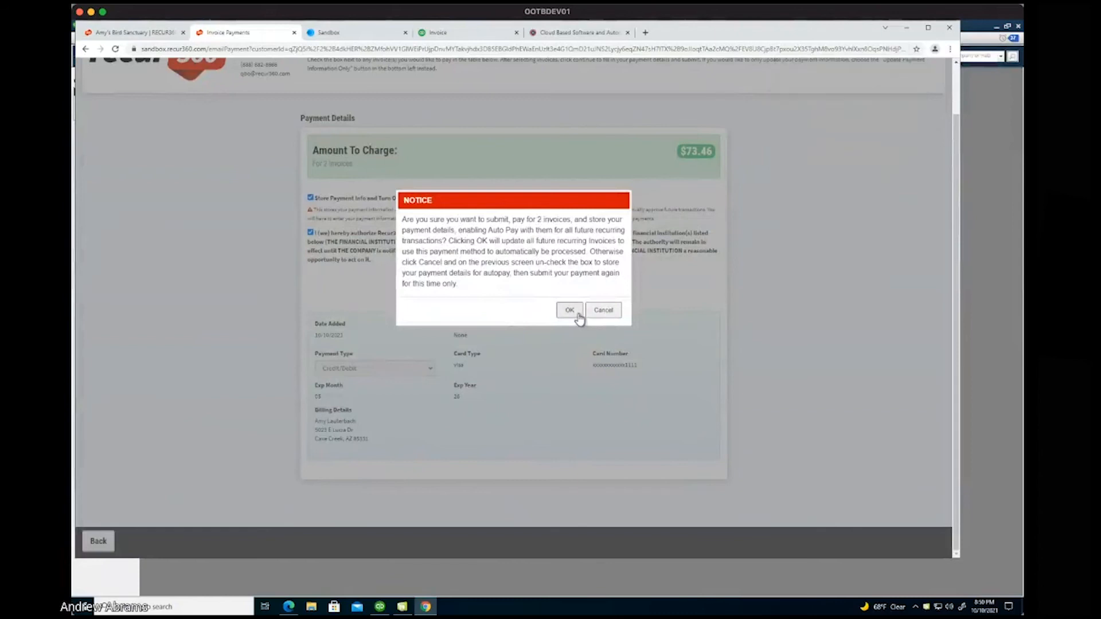
left_click(569, 310)
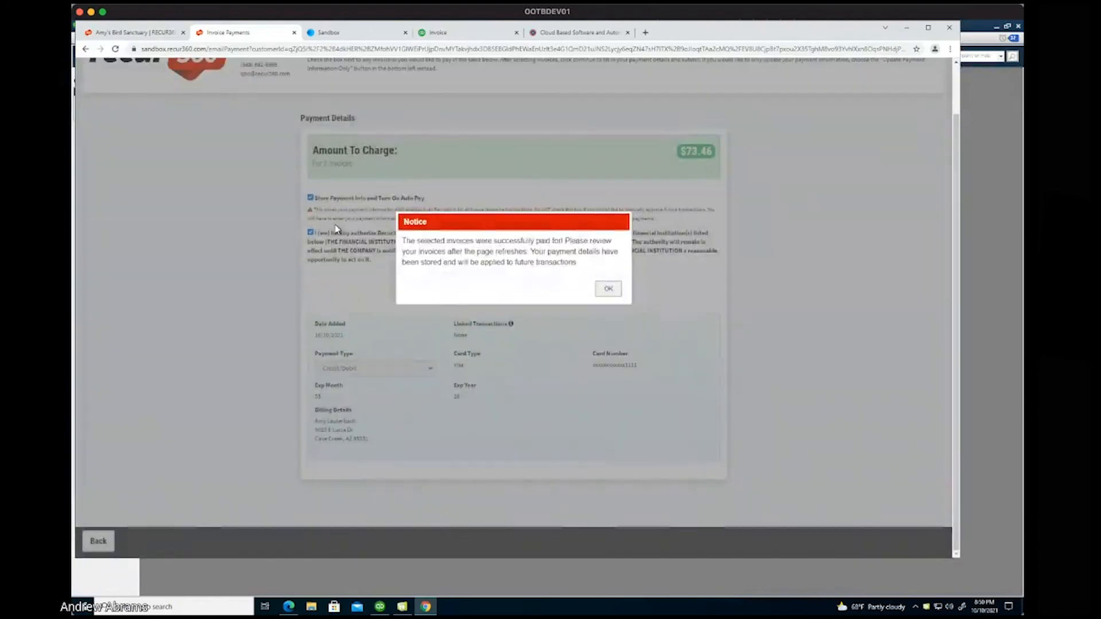
left_click(620, 292)
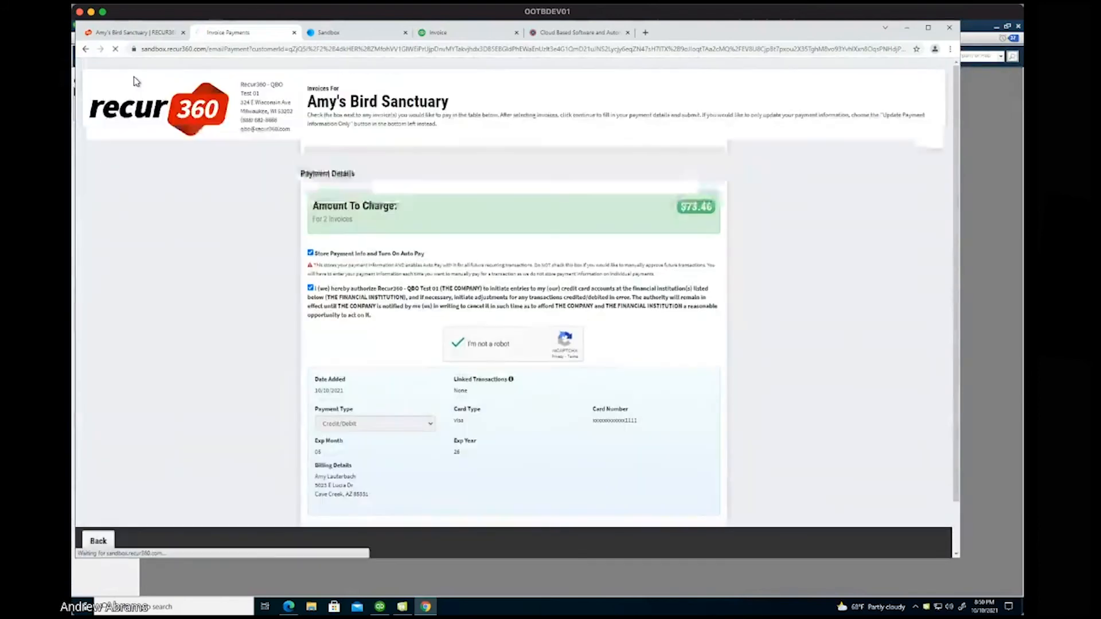
left_click(128, 34)
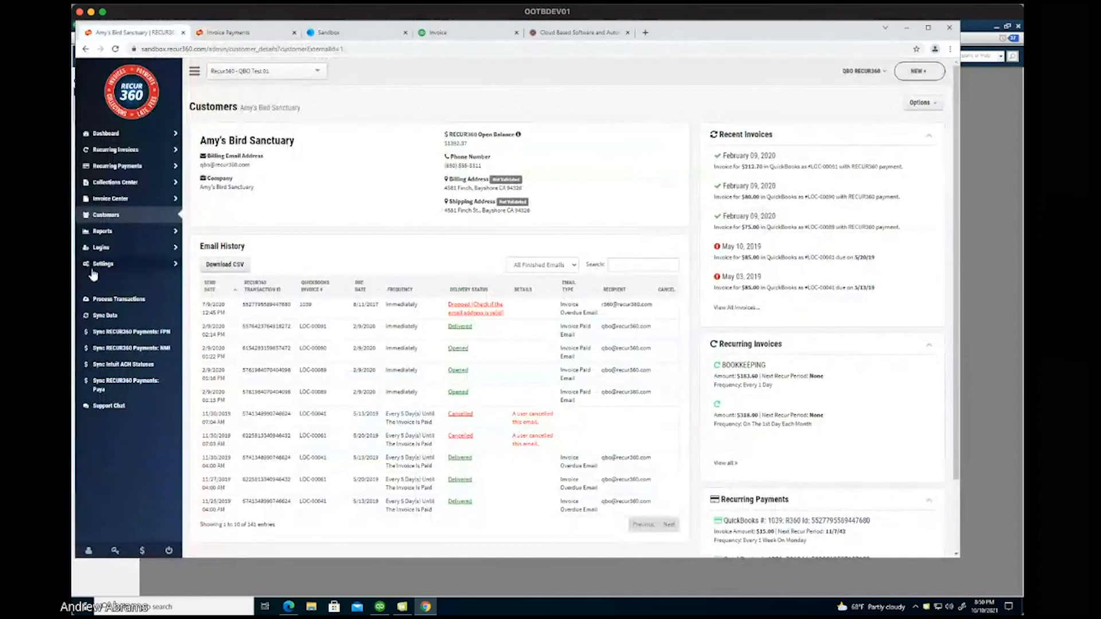
Open the Payment History report showing the $73.46 Email Payment Link payment, then switch windows.
left_click(103, 231)
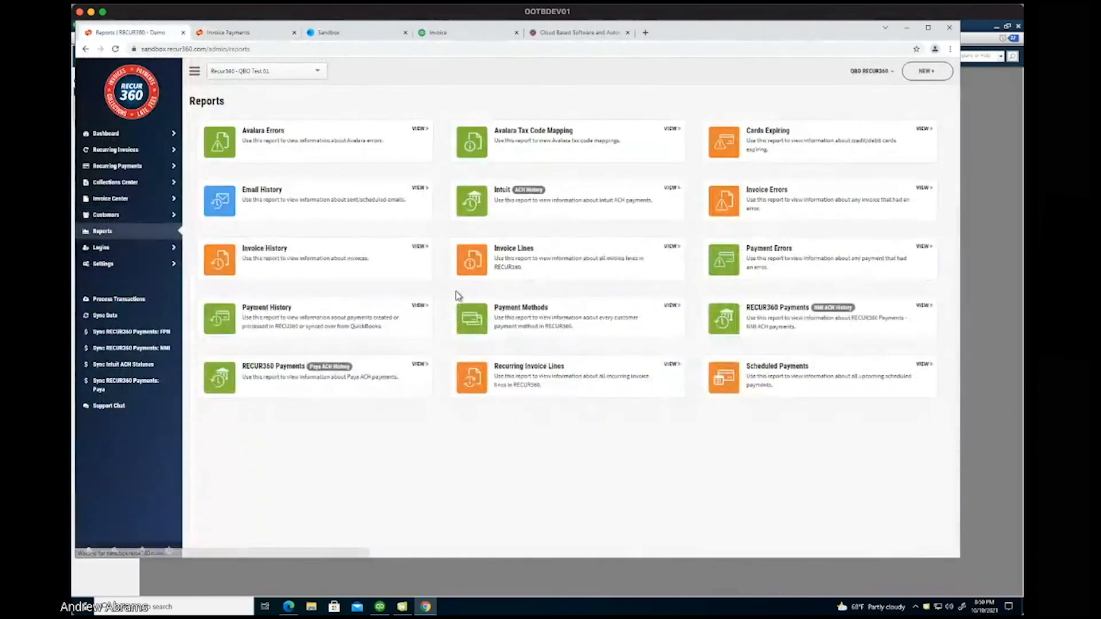
left_click(384, 320)
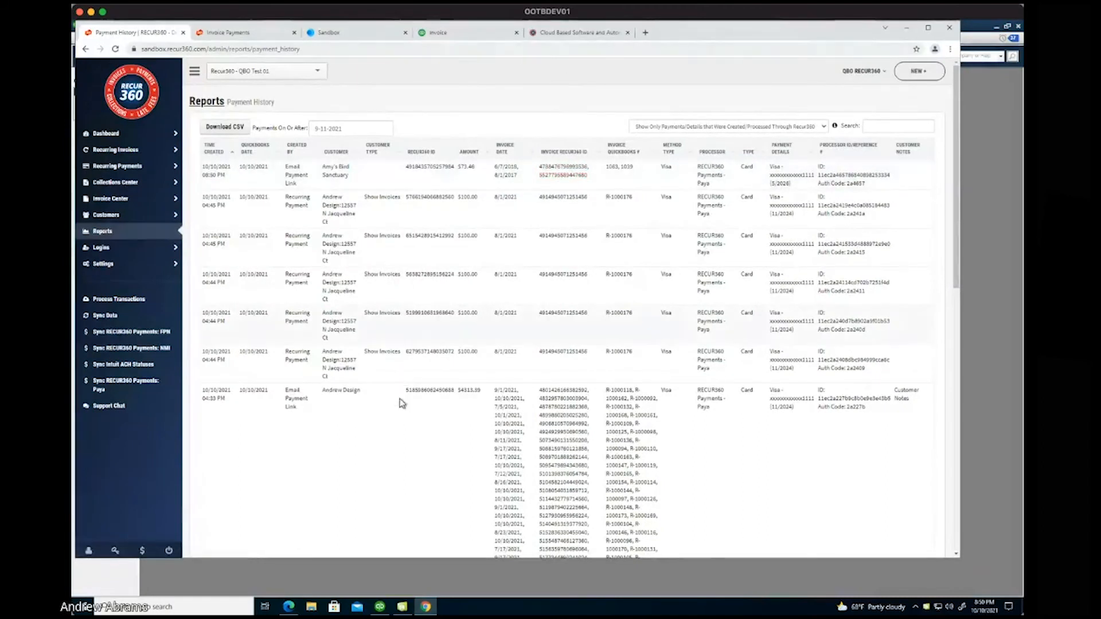
left_click(288, 607)
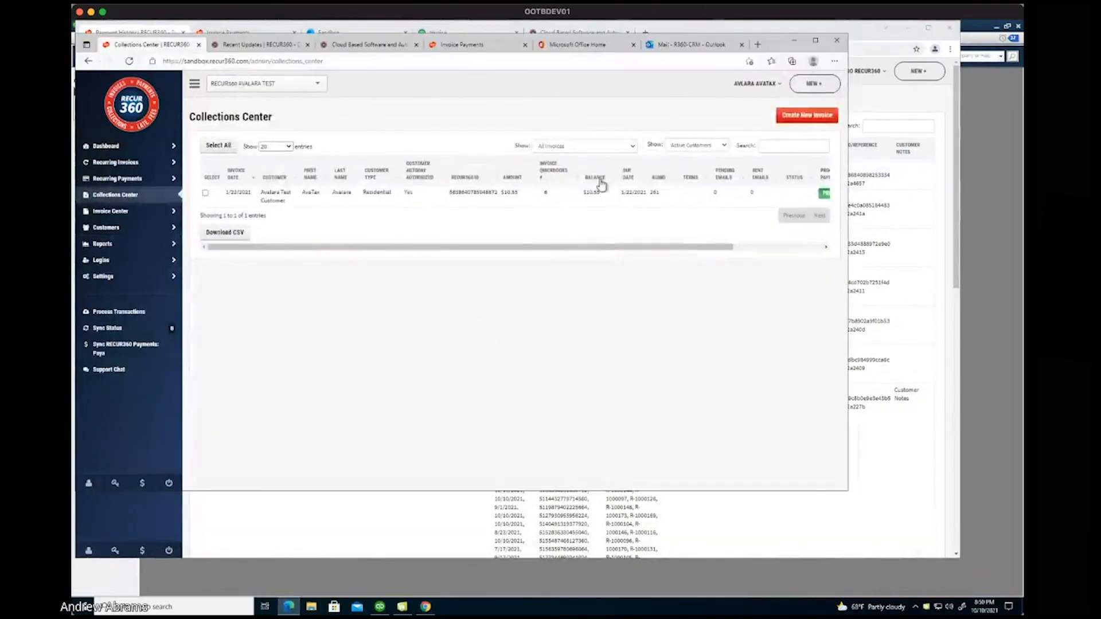
View the R360-10008 Invoice Paid email, then minimize the mail window to reveal Payment History.
left_click(667, 45)
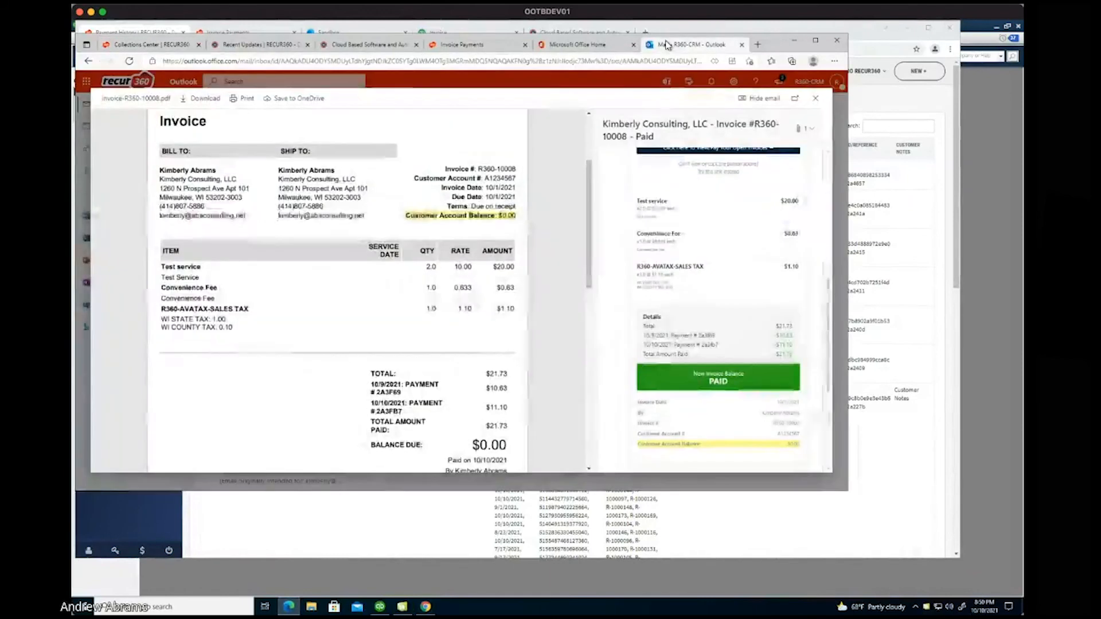
left_click(817, 101)
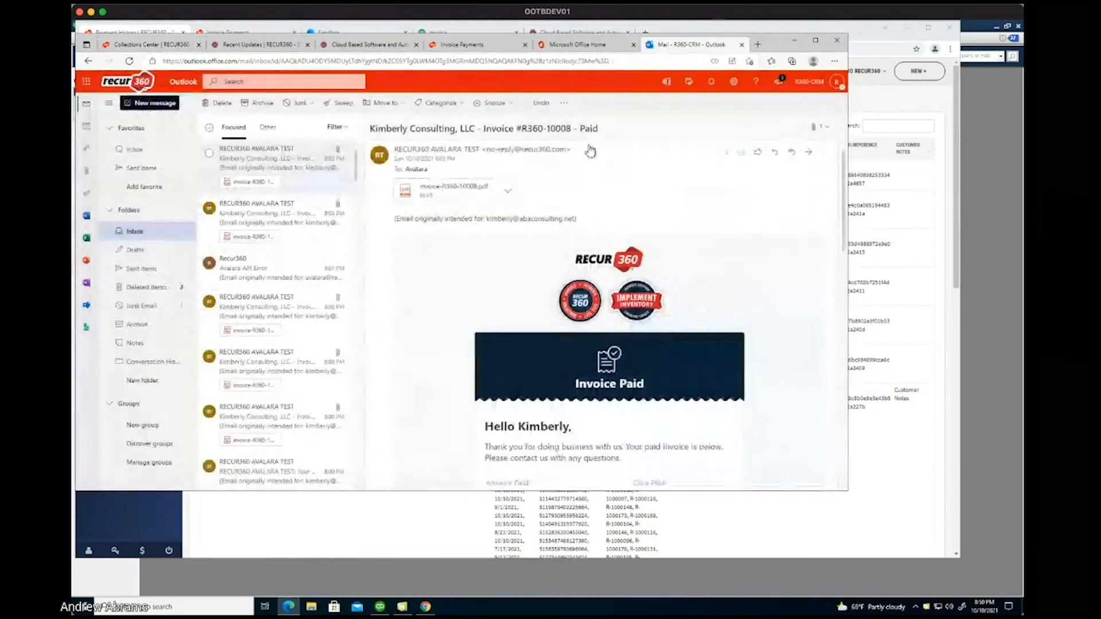
left_click(786, 28)
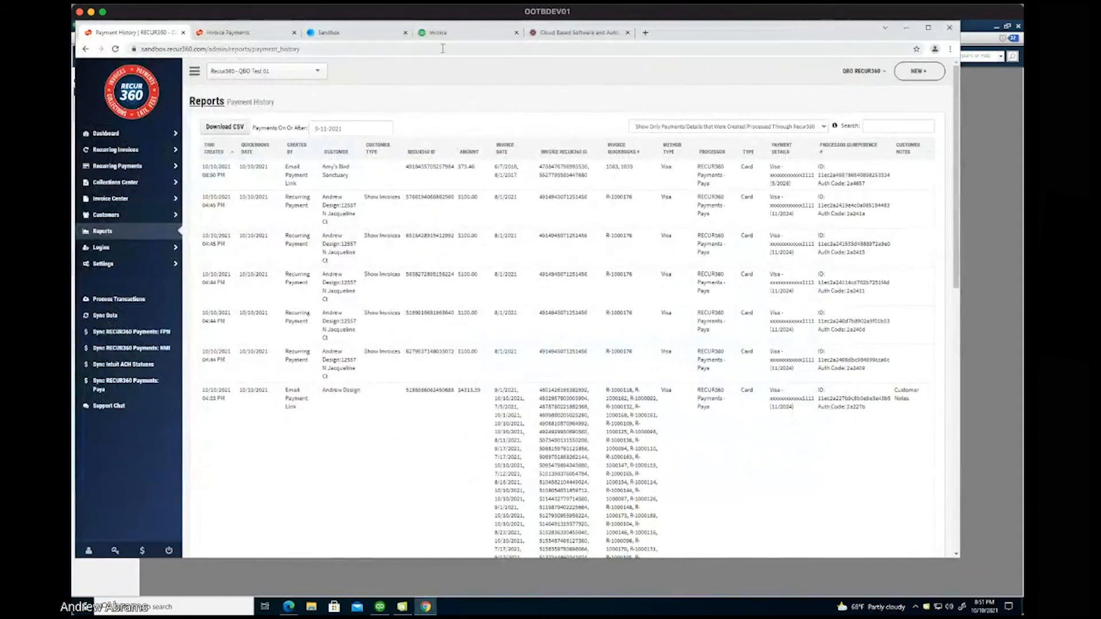
Close the open invoice and open Amy's Bird Sanctuary's $73.46 payment for invoices 1039 and 1063.
left_click(455, 36)
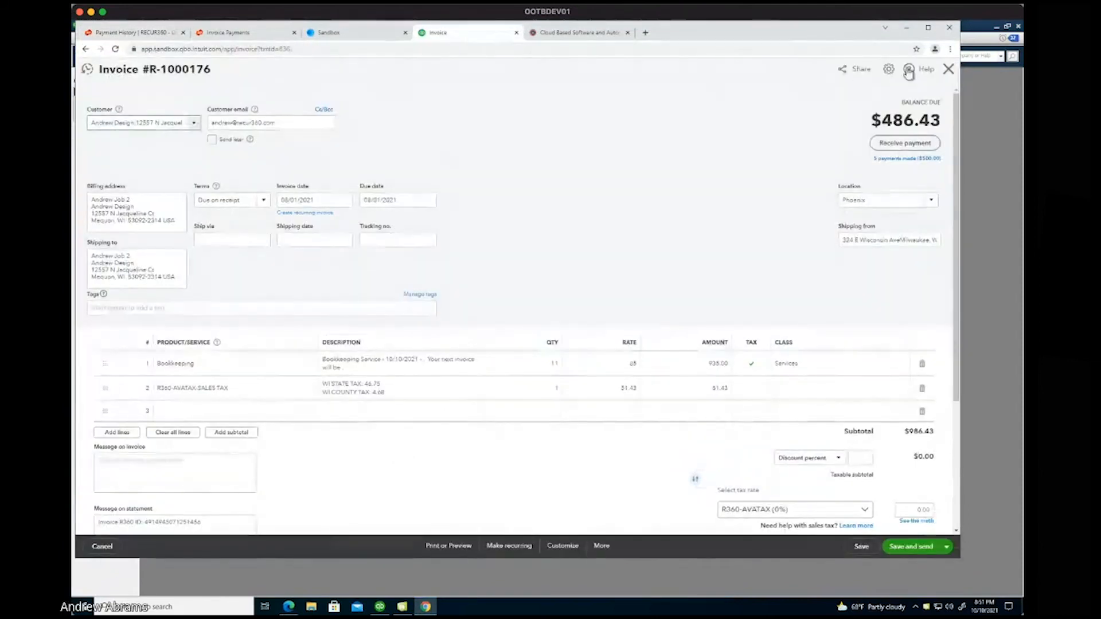
left_click(949, 69)
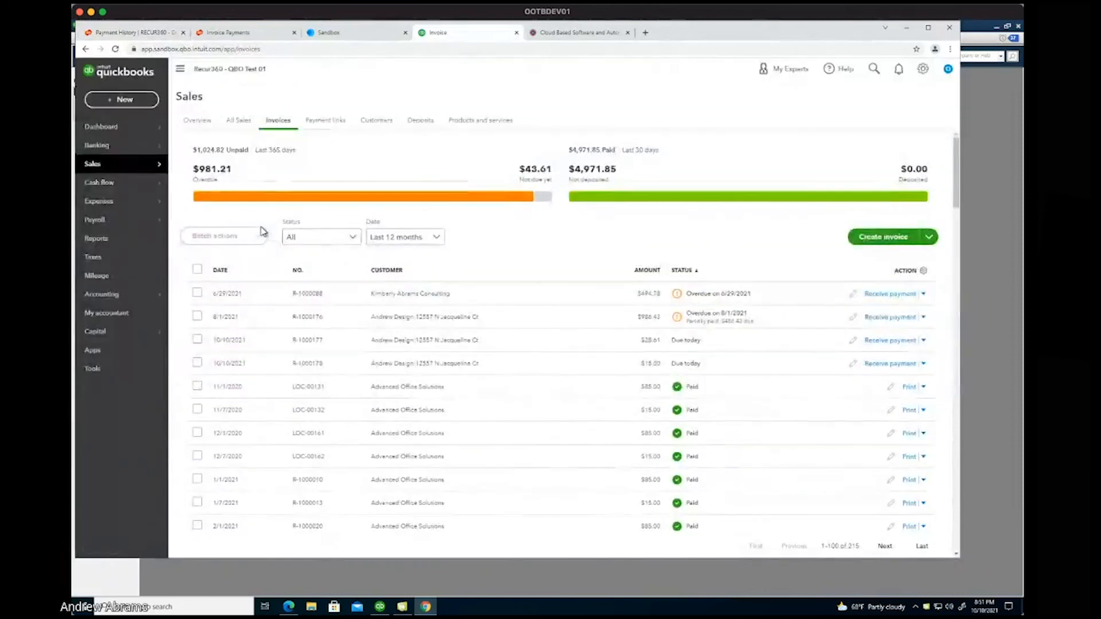
mouse_move(135, 227)
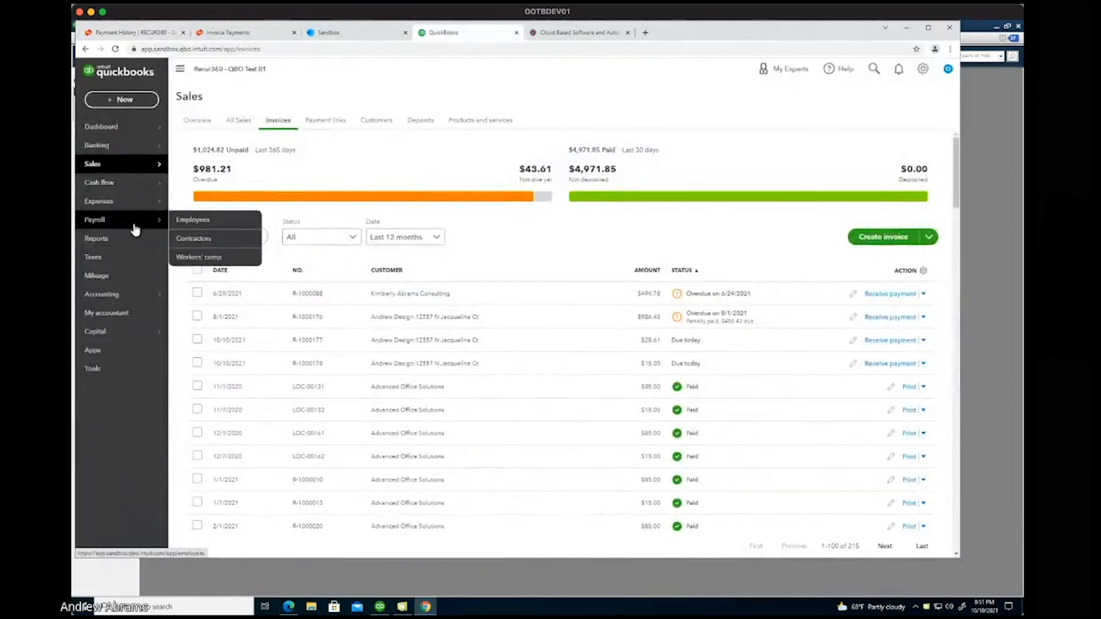
left_click(380, 123)
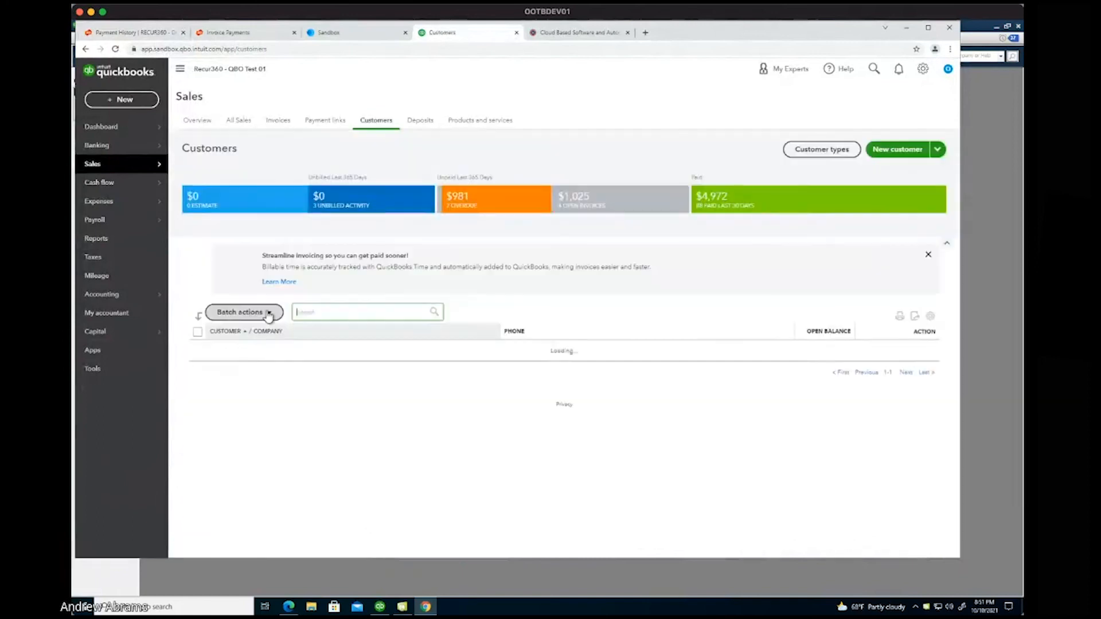
left_click(245, 413)
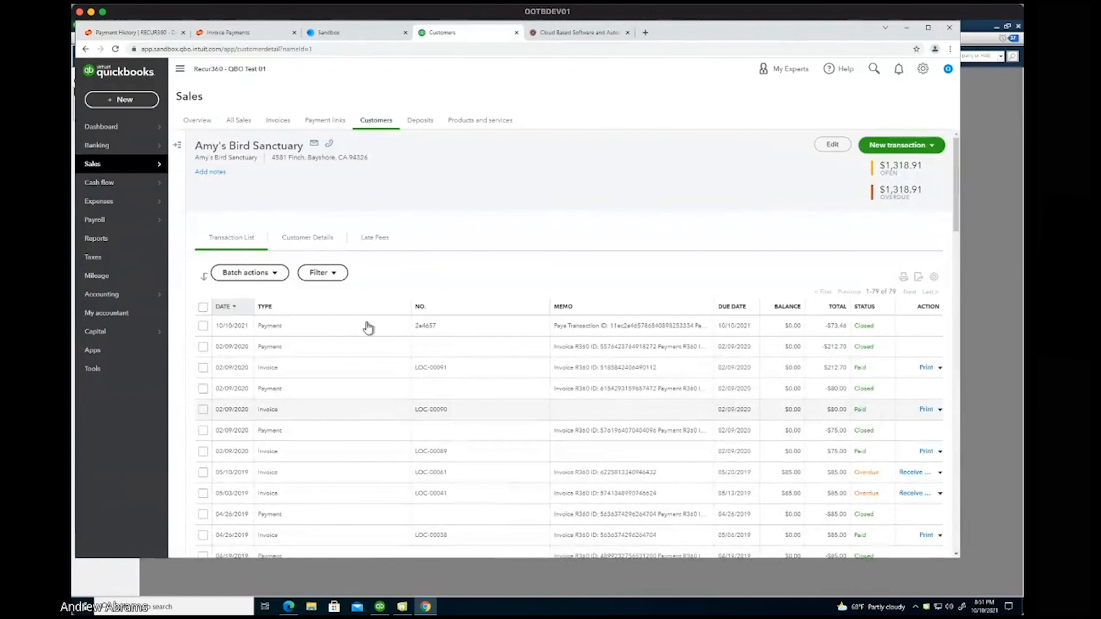
left_click(571, 331)
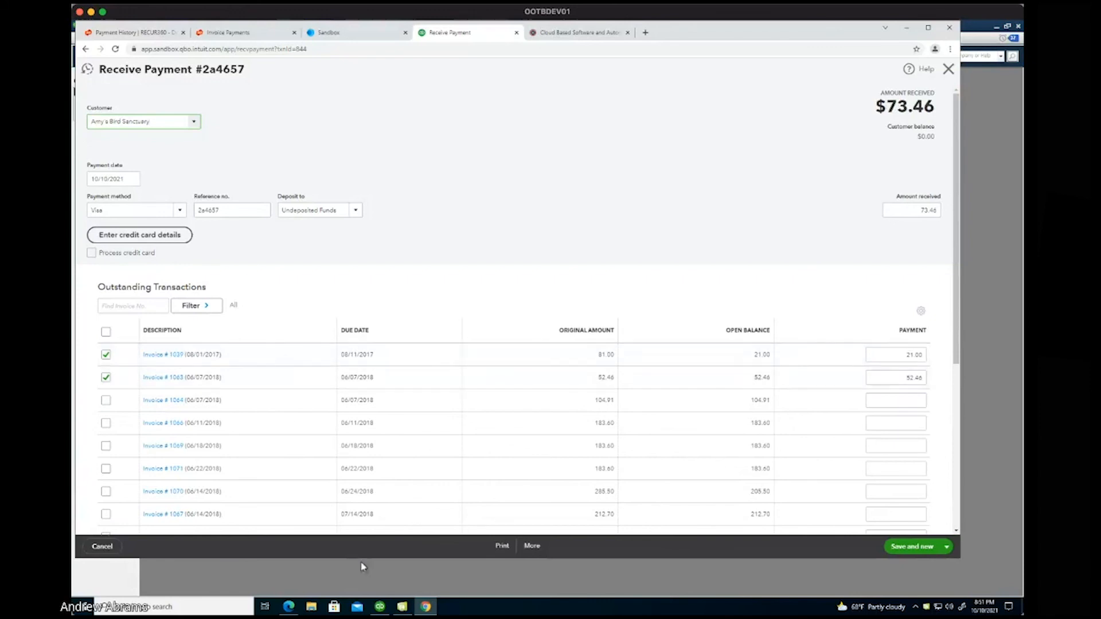
left_click(289, 607)
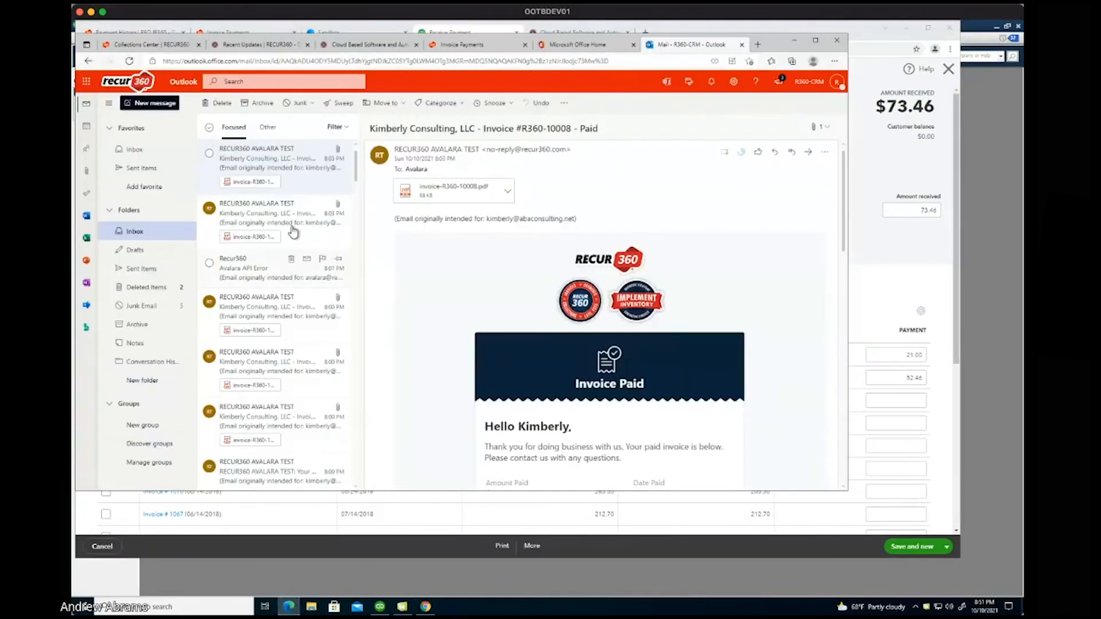
Read the paid and overdue emails for invoice #R360-10007.
left_click(291, 220)
scroll(555, 305, "down", 3)
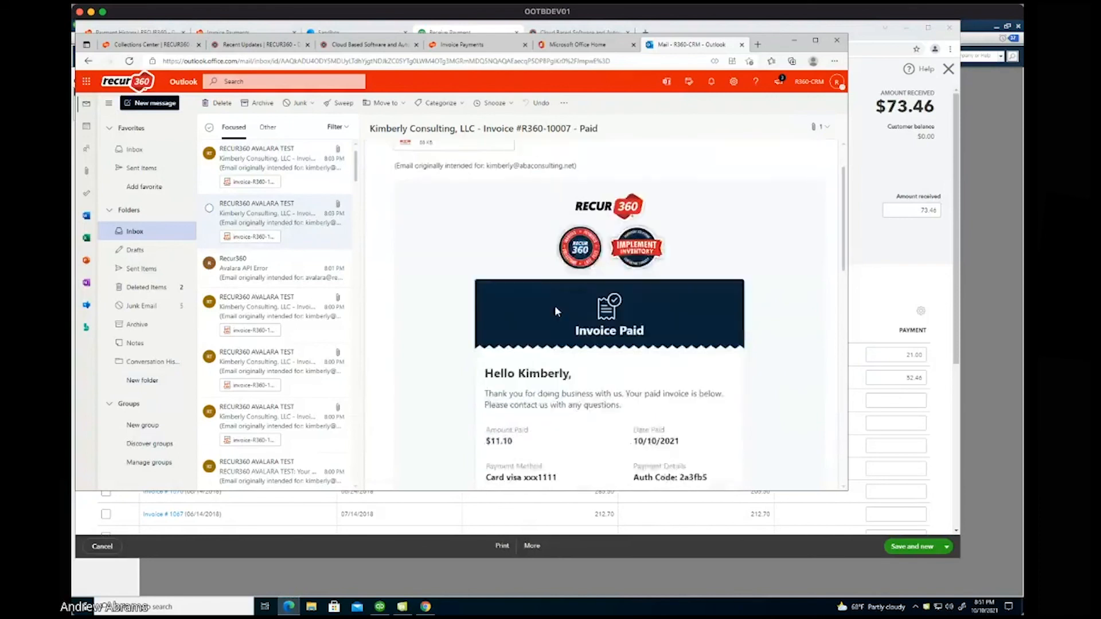
left_click(270, 362)
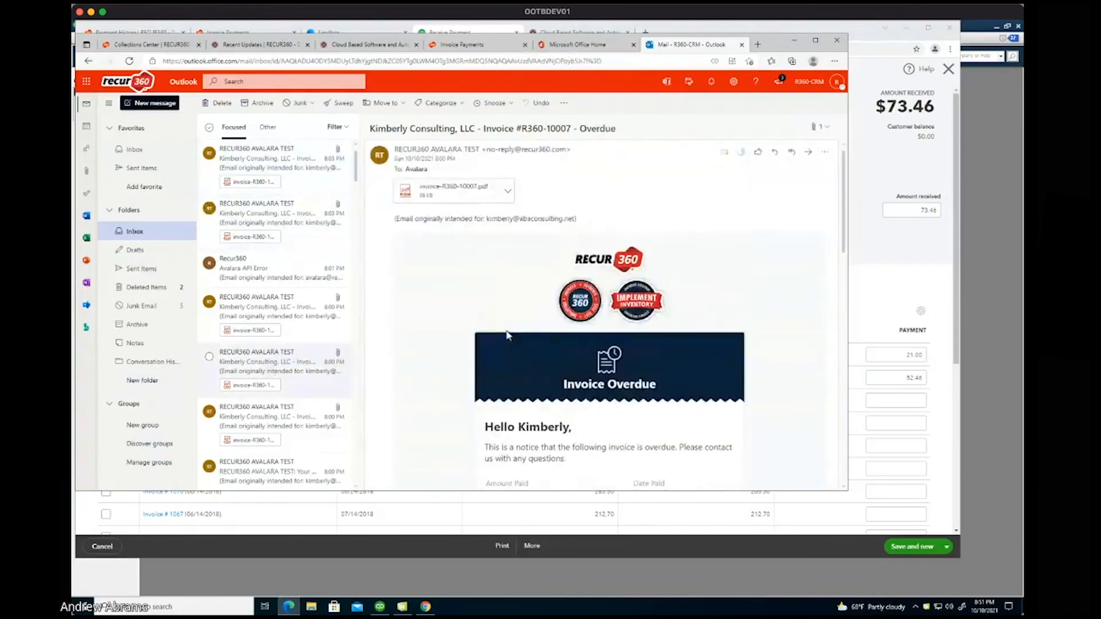
scroll(507, 335, "down", 1)
scroll(507, 335, "down", 5)
scroll(293, 430, "down", 5)
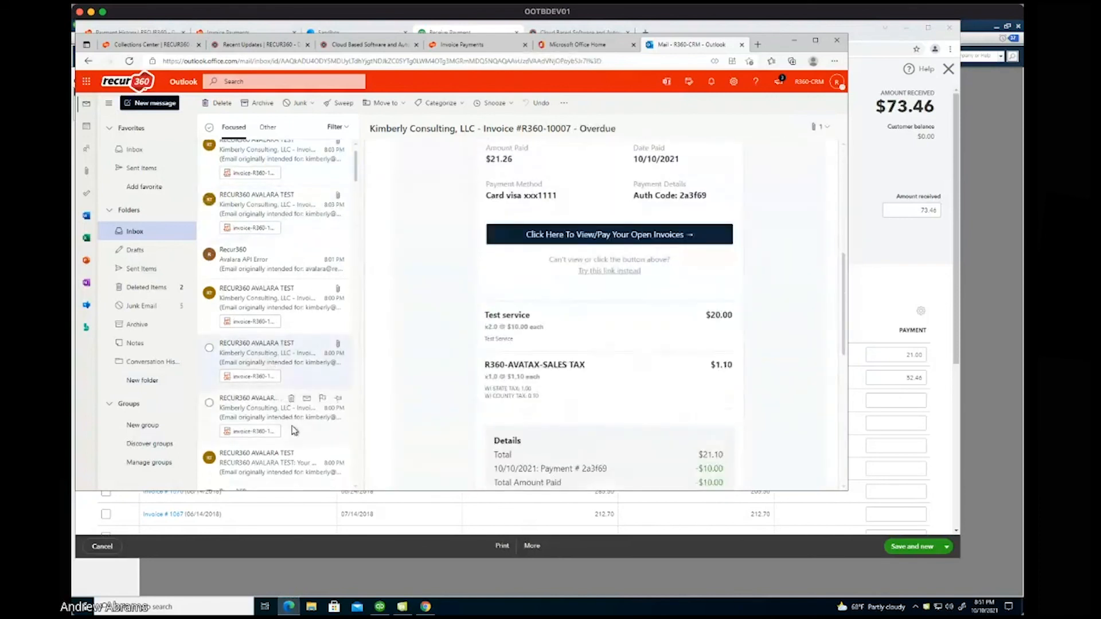
scroll(294, 430, "down", 2)
Read the R360-10003 paid email, highlighting the -$1200.00 payment, then return to Collections Center.
left_click(274, 344)
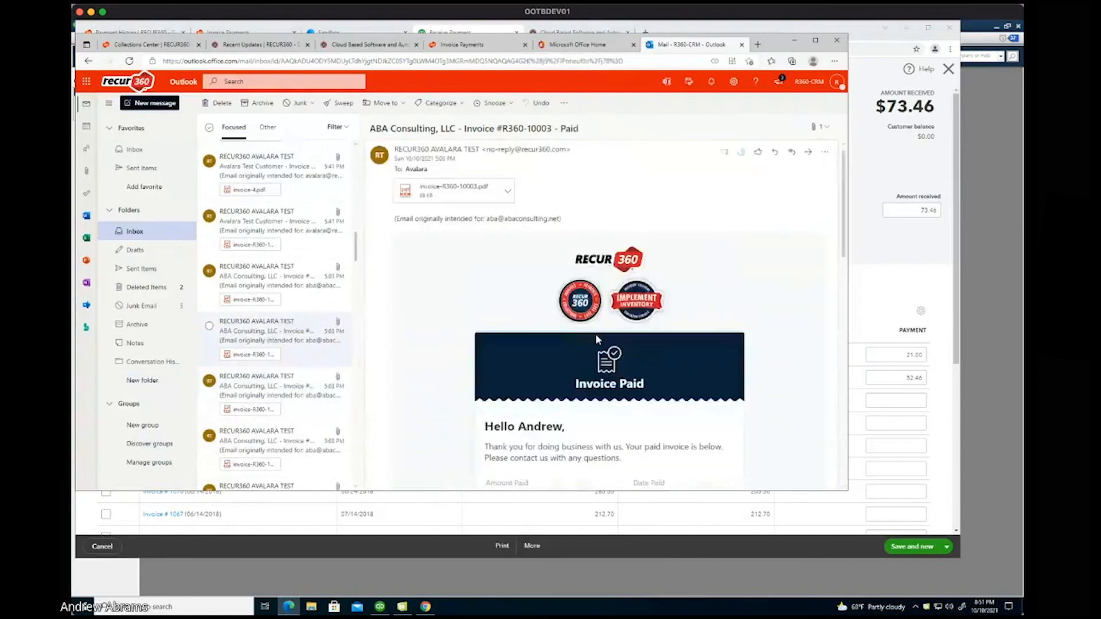
scroll(596, 333, "down", 3)
left_click_drag(525, 337, 492, 340)
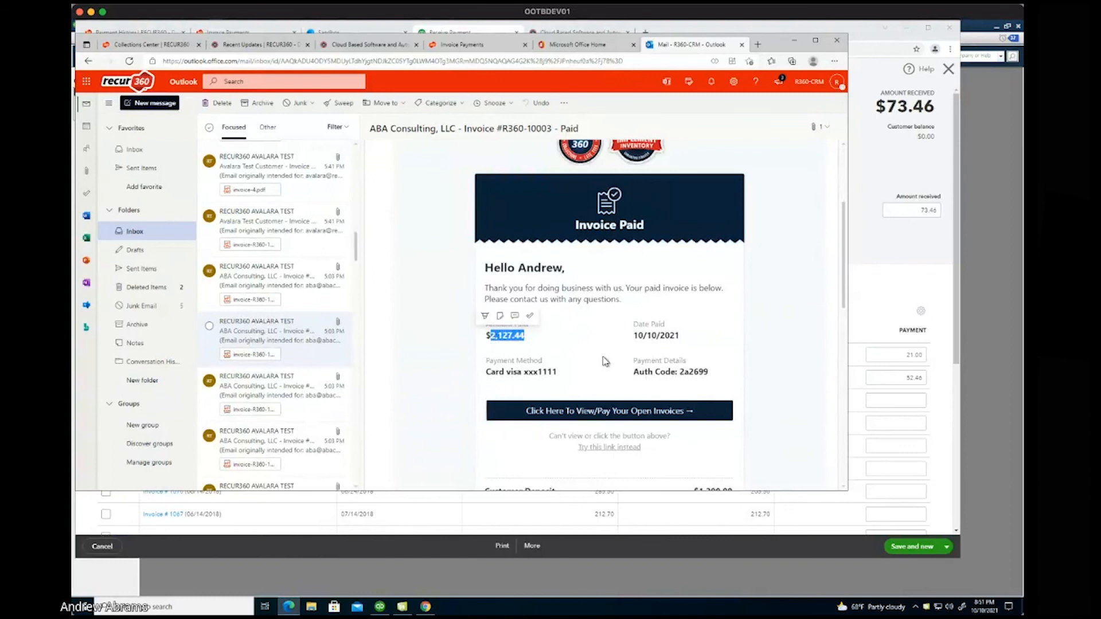
scroll(606, 361, "down", 3)
scroll(604, 361, "down", 5)
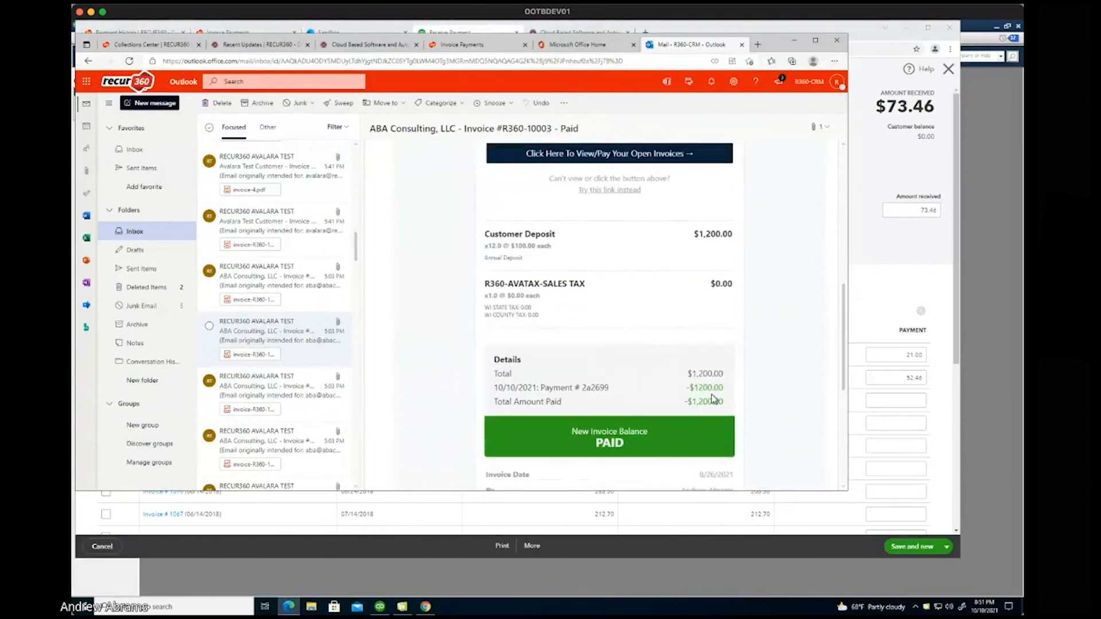
left_click_drag(724, 388, 698, 388)
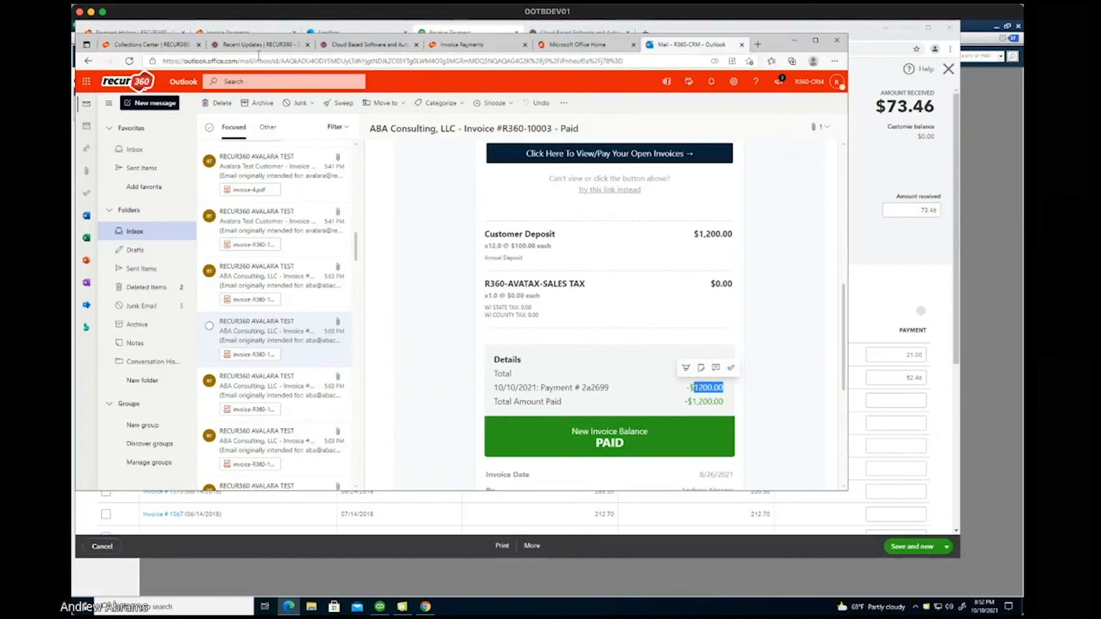
left_click(153, 46)
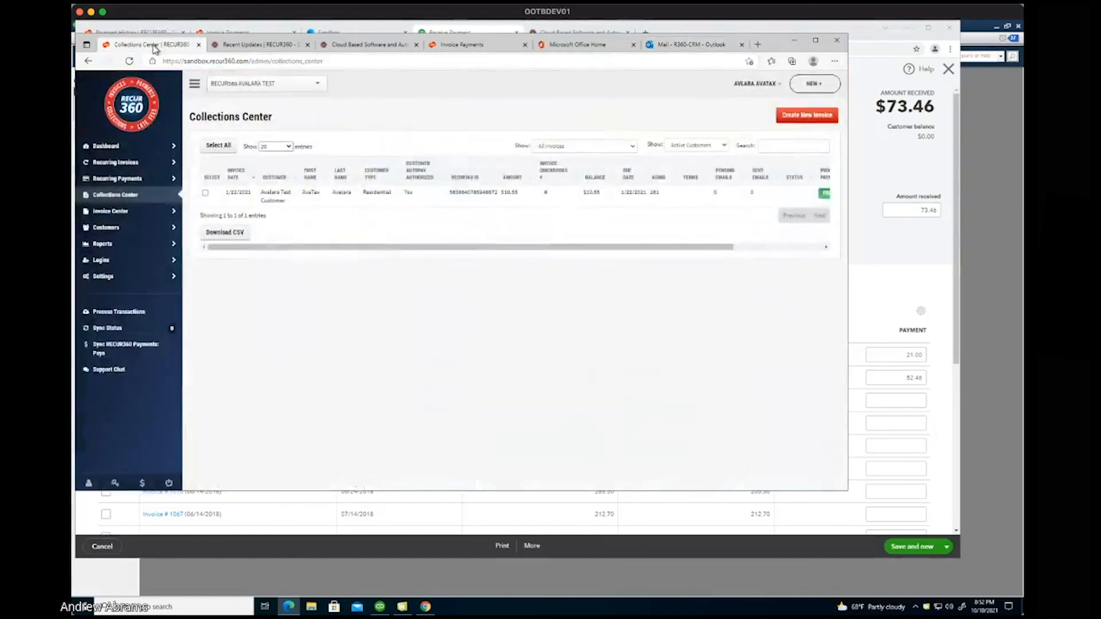
Check the Payment Methods report's 7 saved methods, then open the Payment History report.
left_click(103, 244)
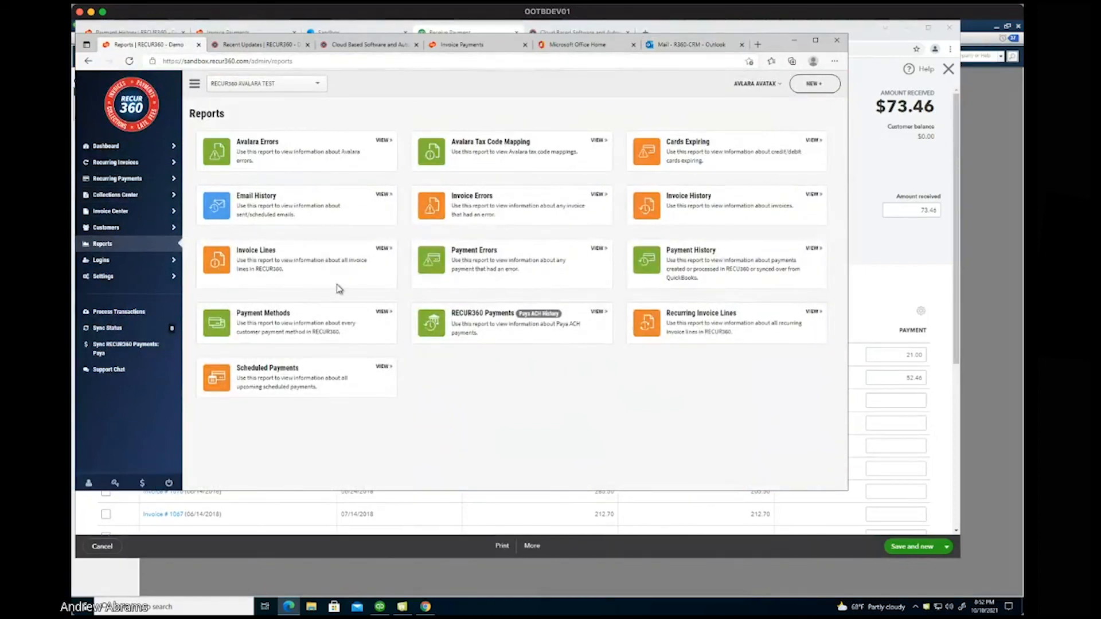
left_click(317, 324)
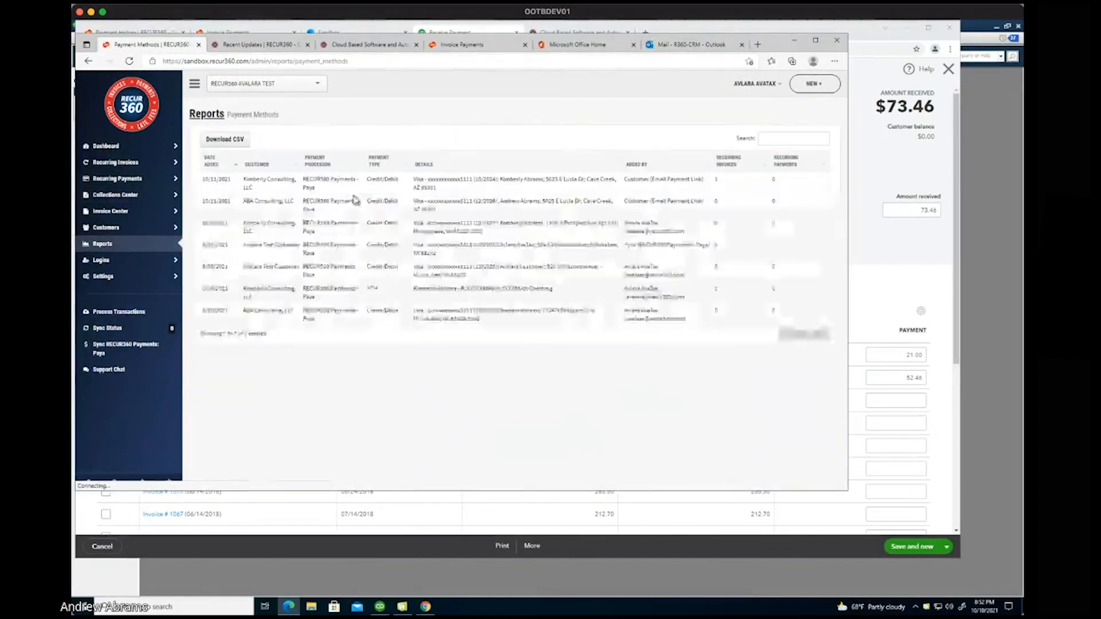
left_click(207, 114)
left_click(746, 268)
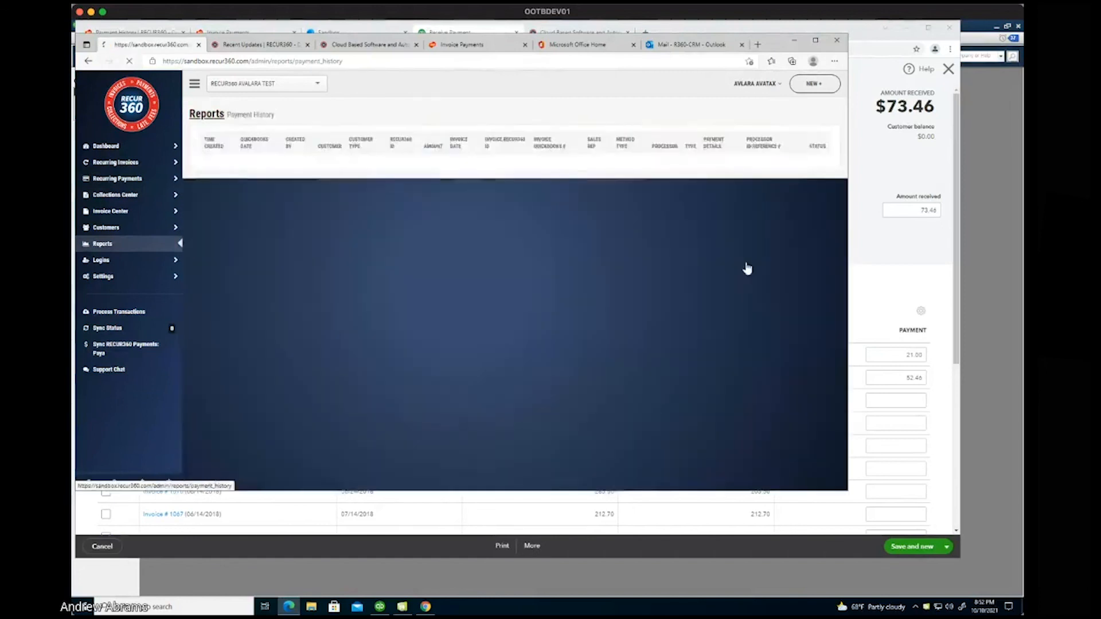